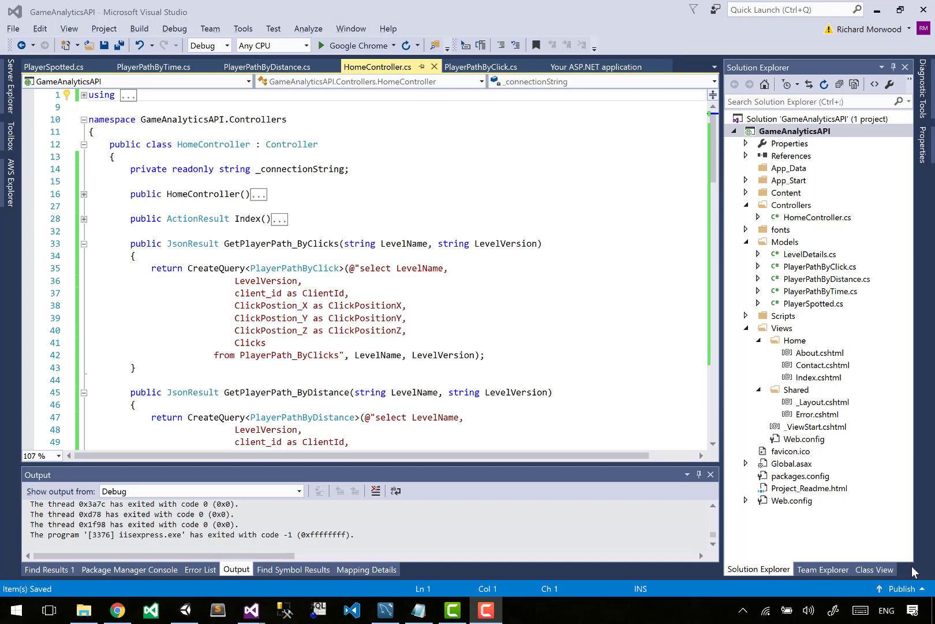
- Switch to Chrome and open the EC2 dashboard in the AWS console
click(553, 379)
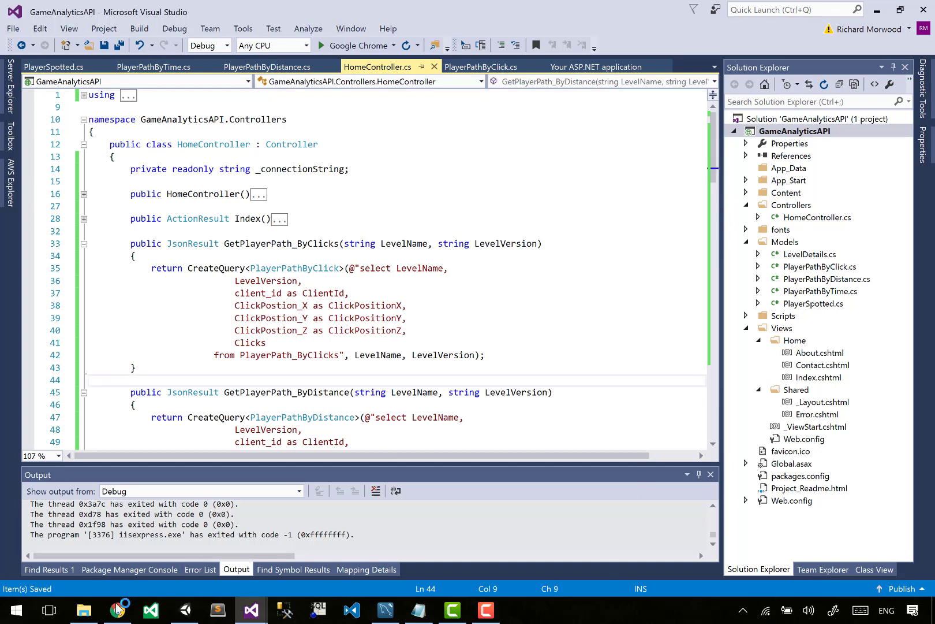
click(117, 609)
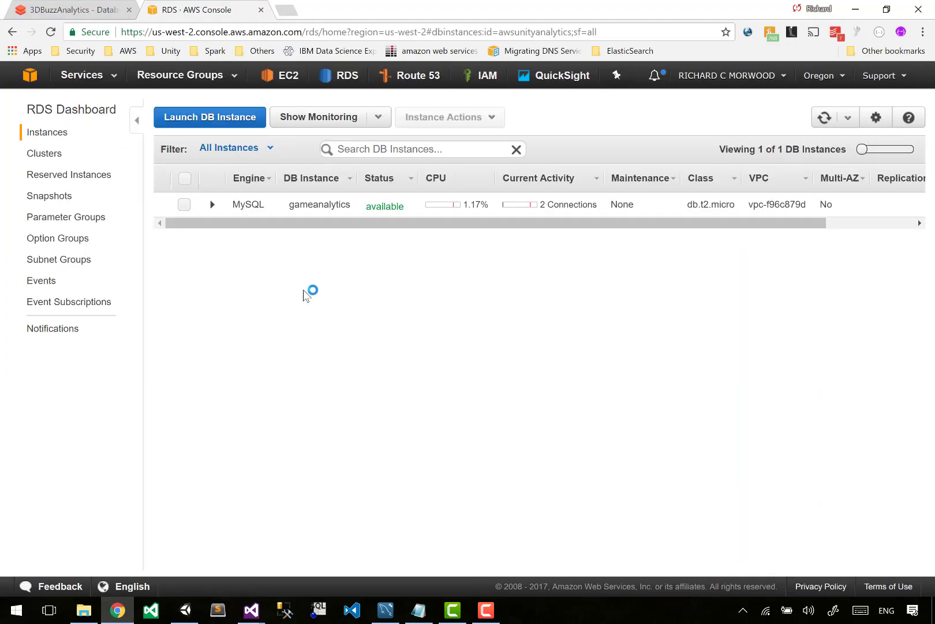
click(282, 85)
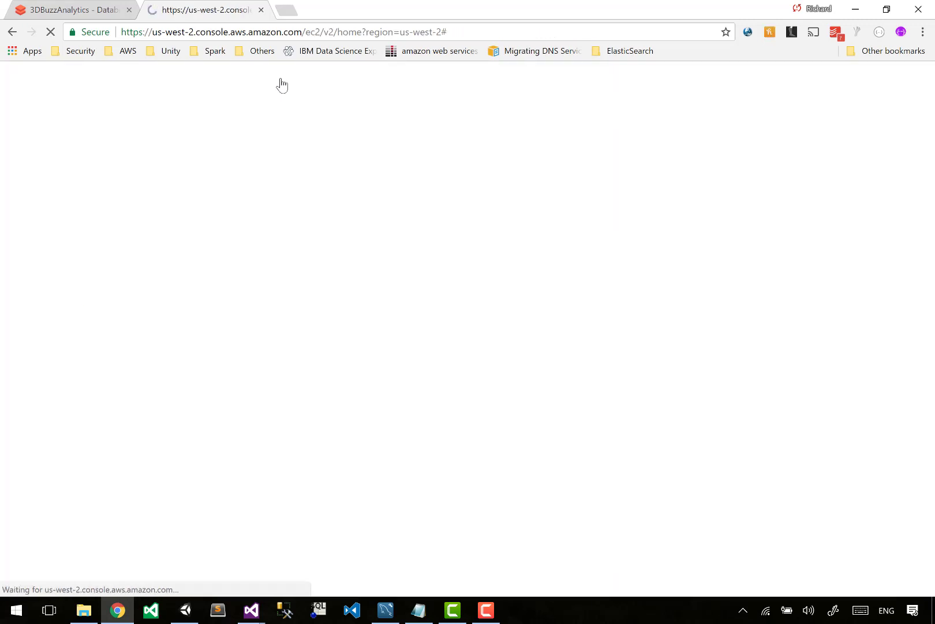
right_click(467, 37)
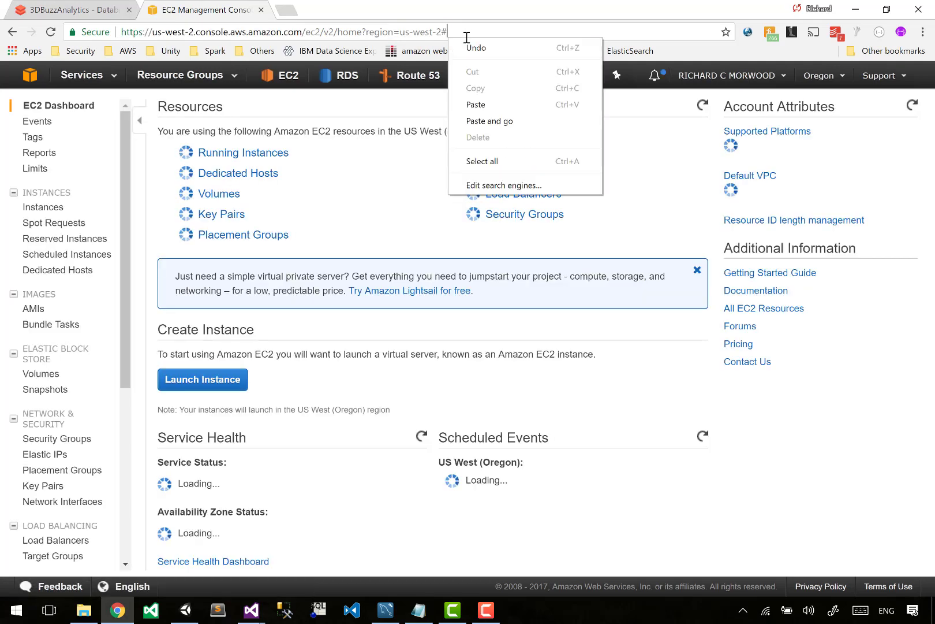
key(Escape)
key(ctrl+shift+Left)
key(ctrl+shift+Left)
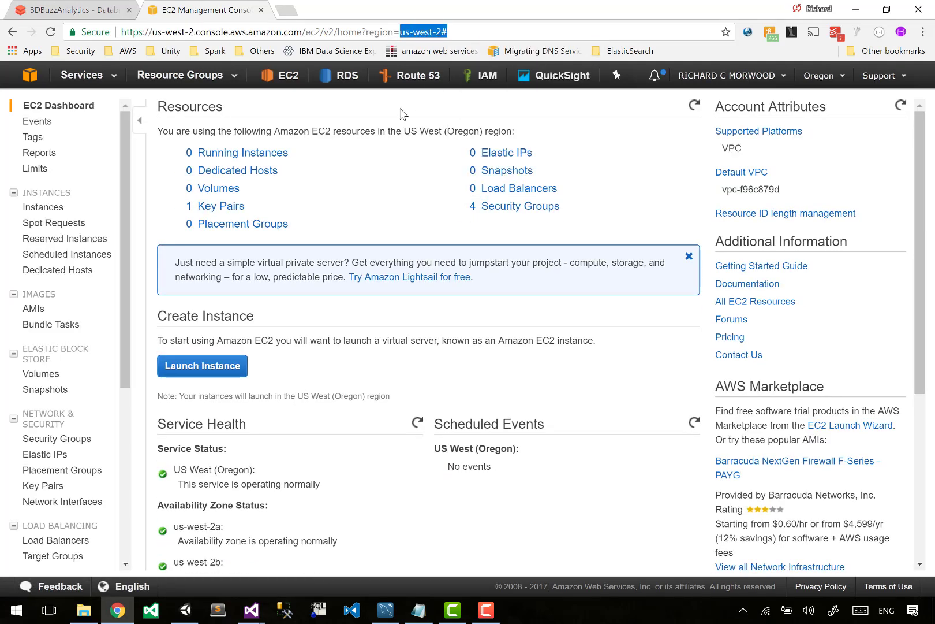
click(383, 141)
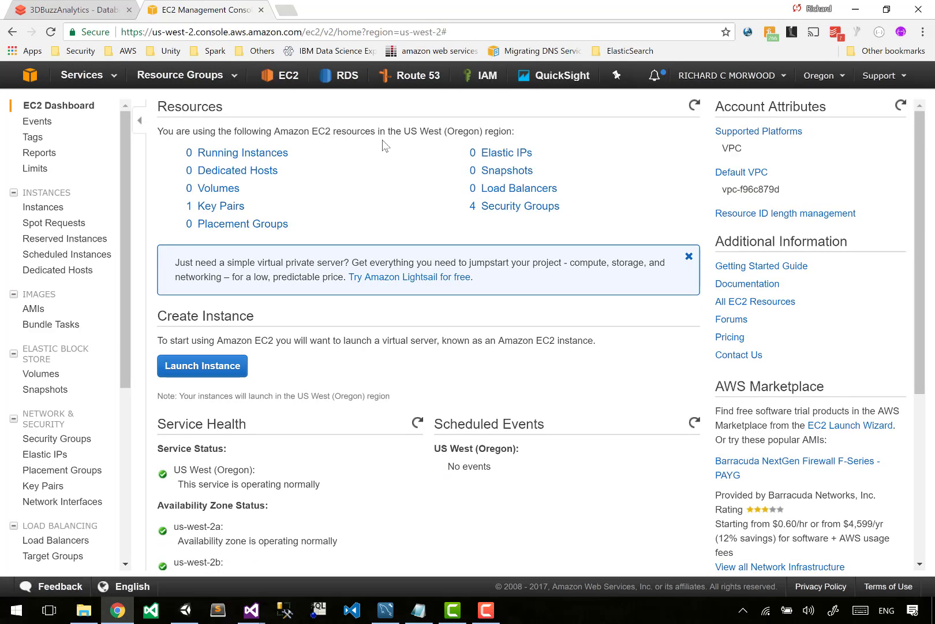
- Start launching a new EC2 instance from the running instances list, using the Microsoft Windows Server 2012 R2 Base image
click(237, 152)
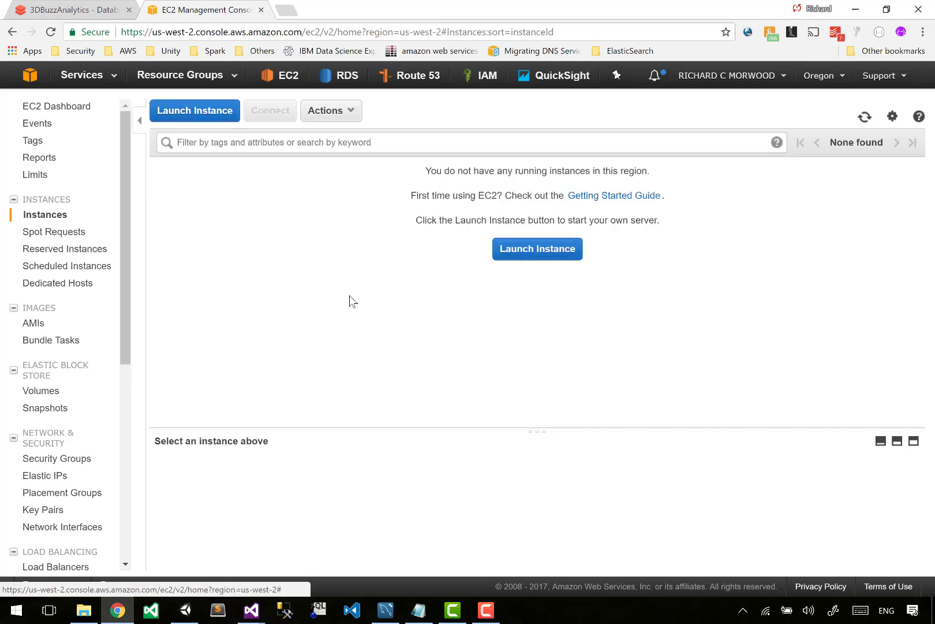
click(533, 250)
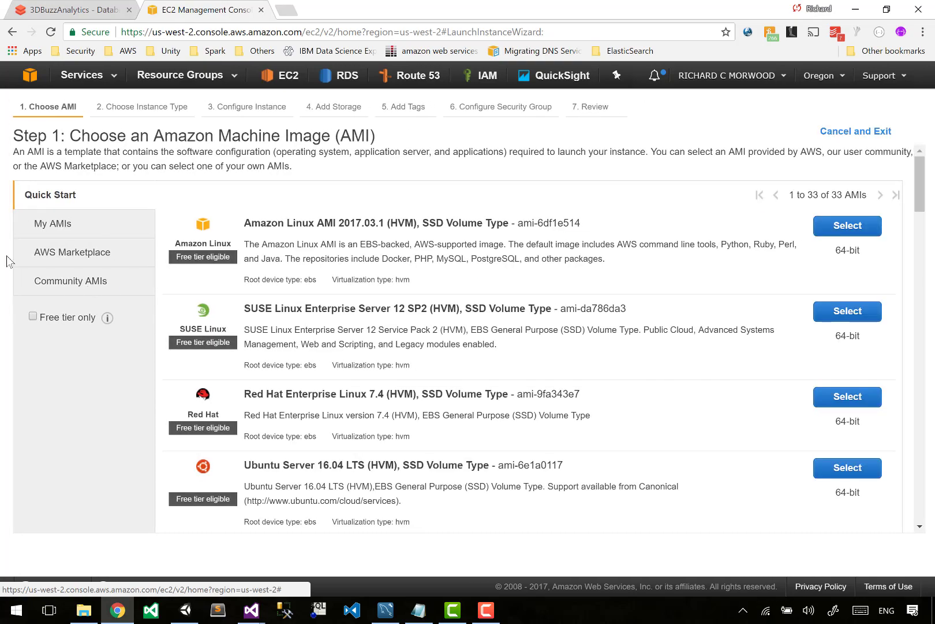
scroll(389, 281, down, 11)
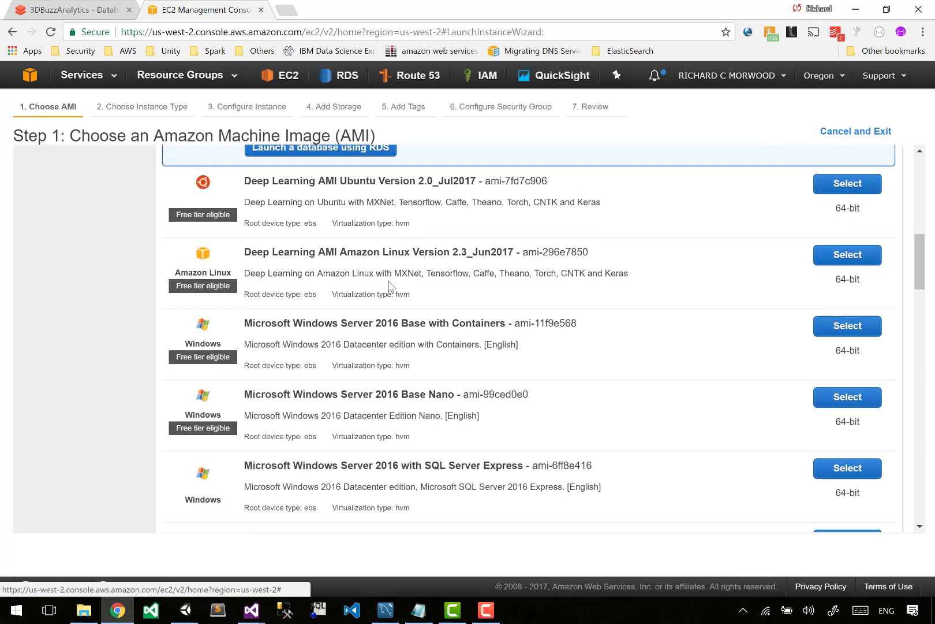
scroll(389, 281, down, 1)
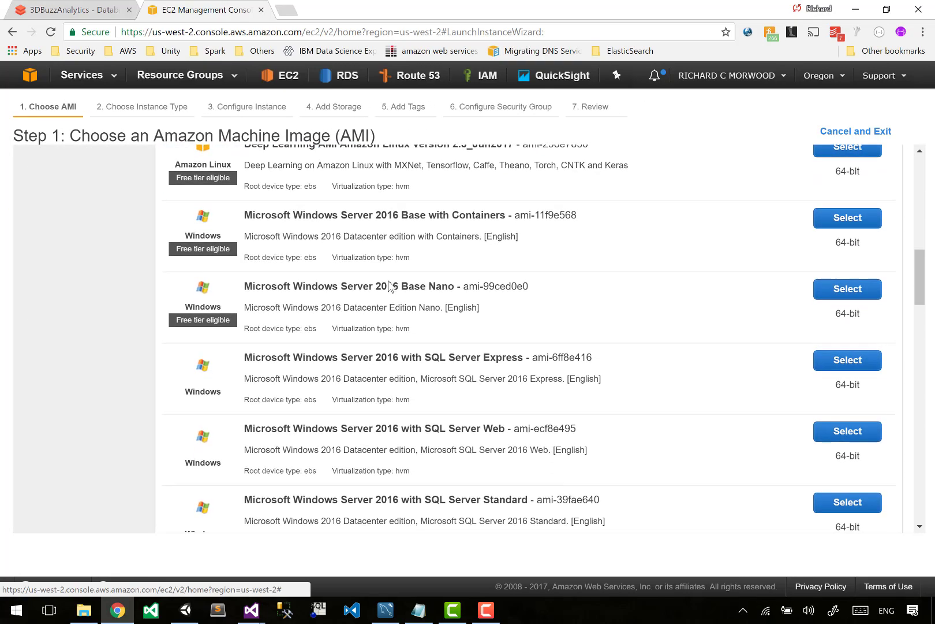
scroll(390, 285, down, 2)
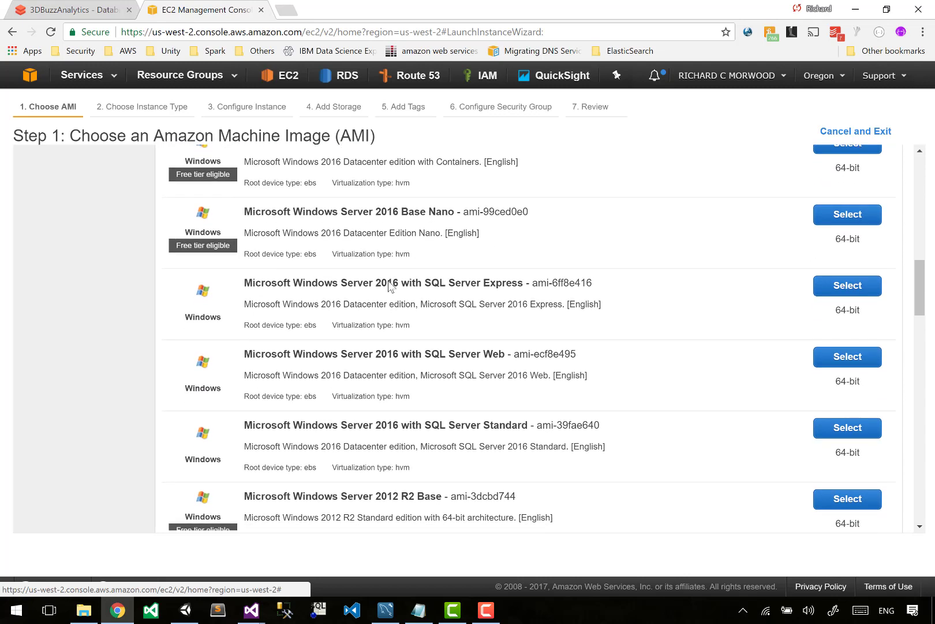
drag(313, 380, 569, 397)
key(ctrl+shift+Tab)
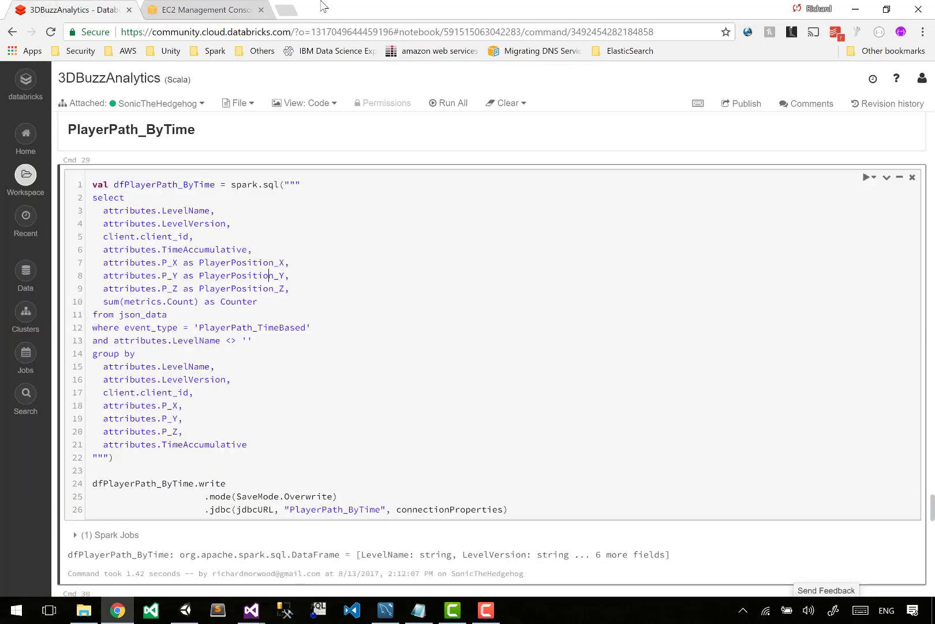
click(207, 8)
click(359, 394)
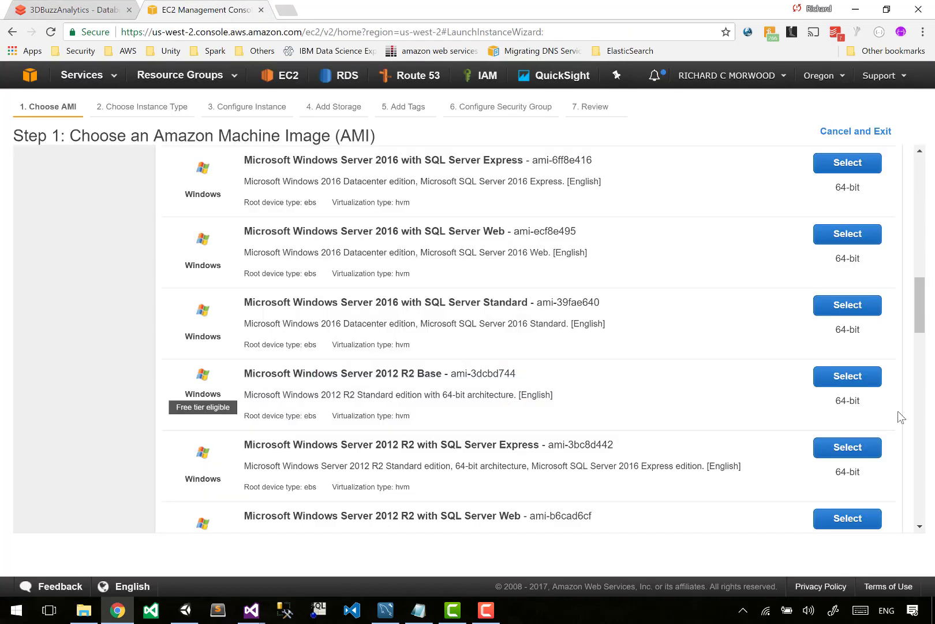
click(848, 376)
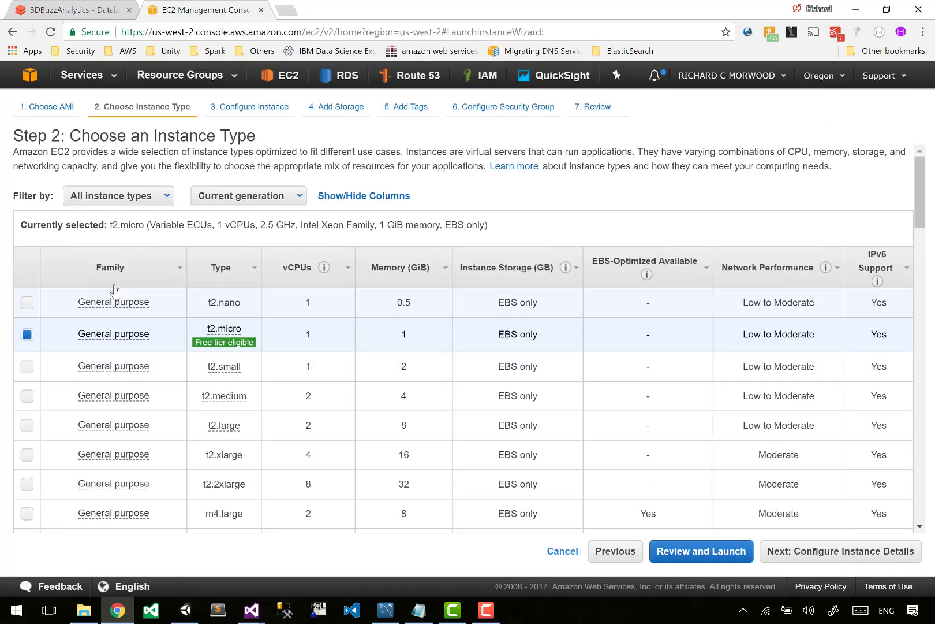
- Keep the free tier eligible t2.micro instance type and proceed through the launch review to the key pair selection
mouse_move(232, 348)
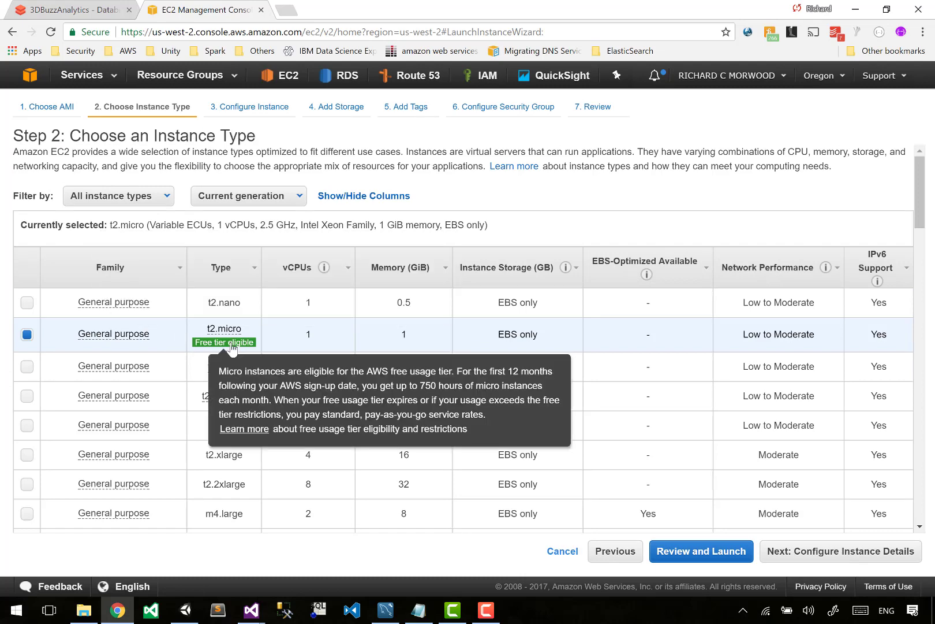
click(734, 558)
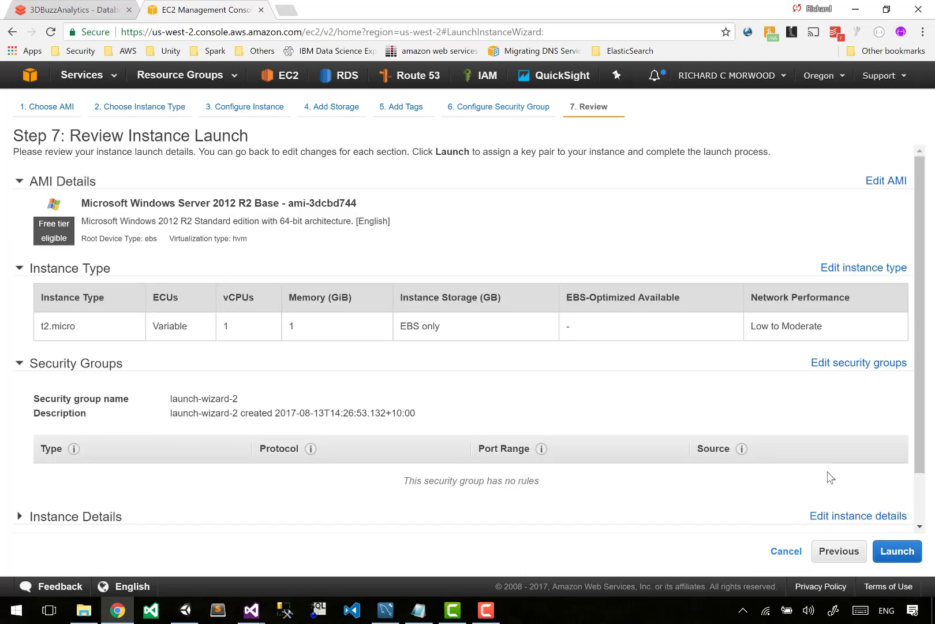
click(894, 555)
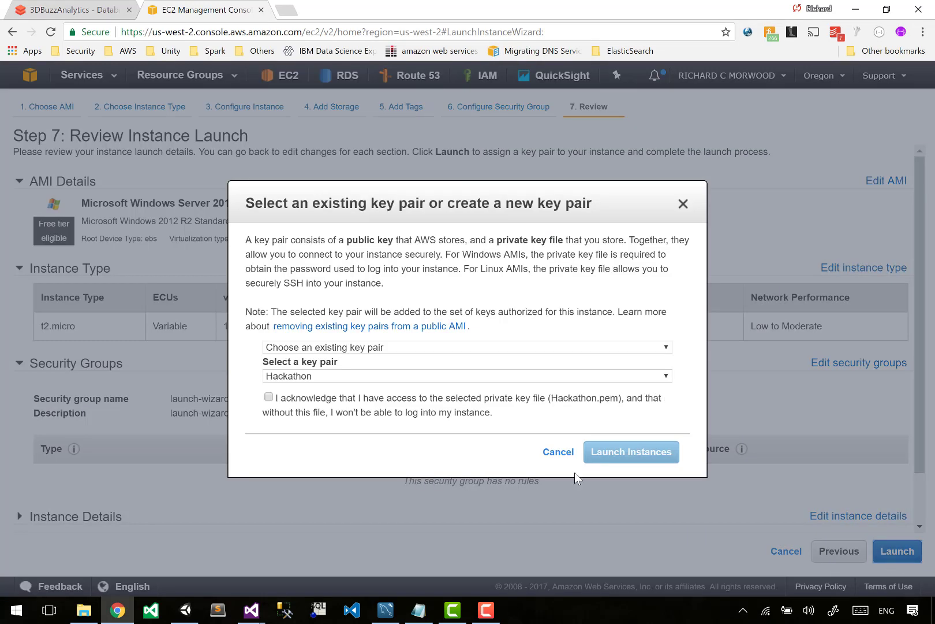
- Create a new key pair named GameAnalyticsAPI and download its private key file
click(447, 347)
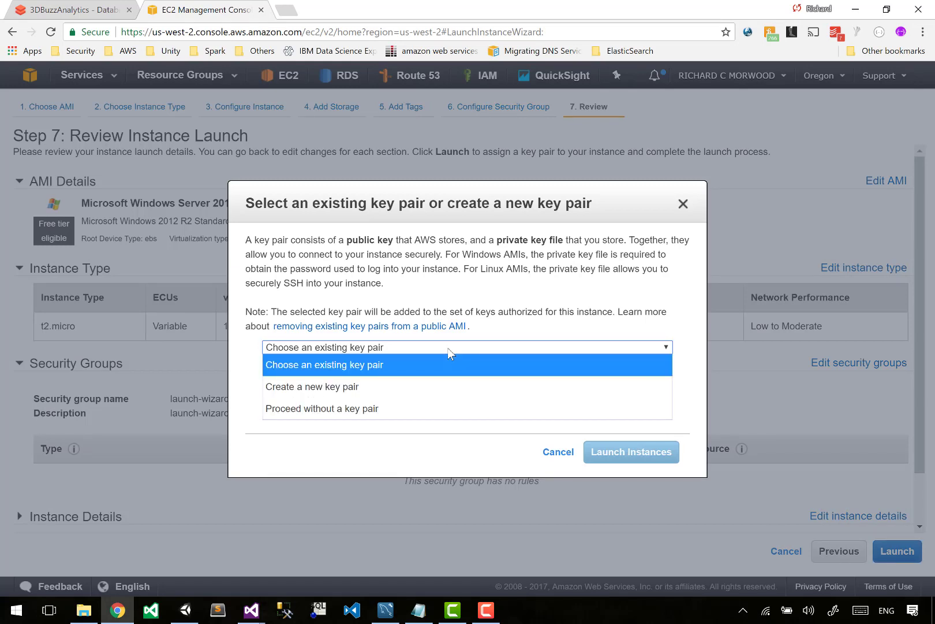
click(416, 381)
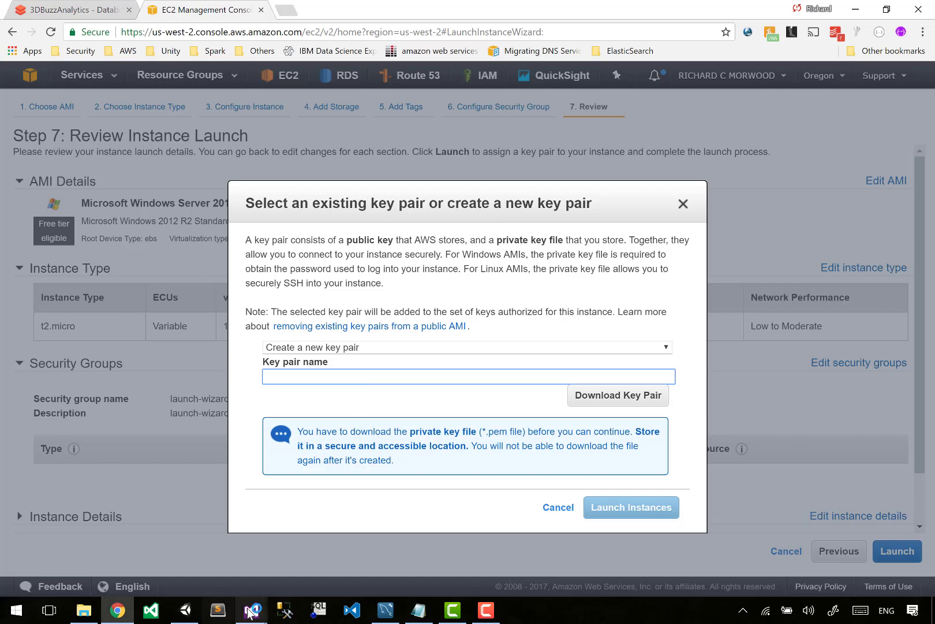
click(326, 543)
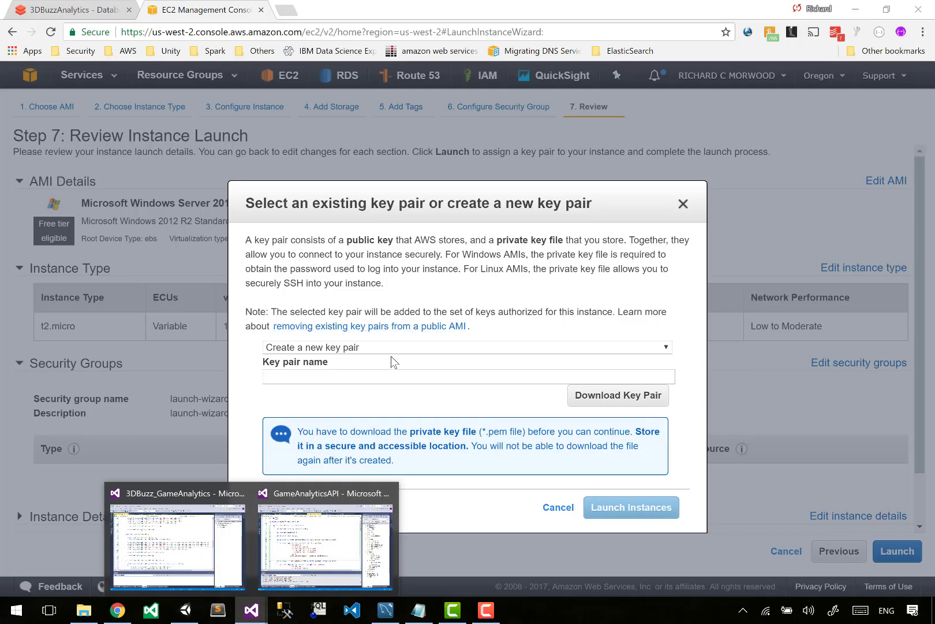
click(384, 375)
text(GameAnalyticsAP)
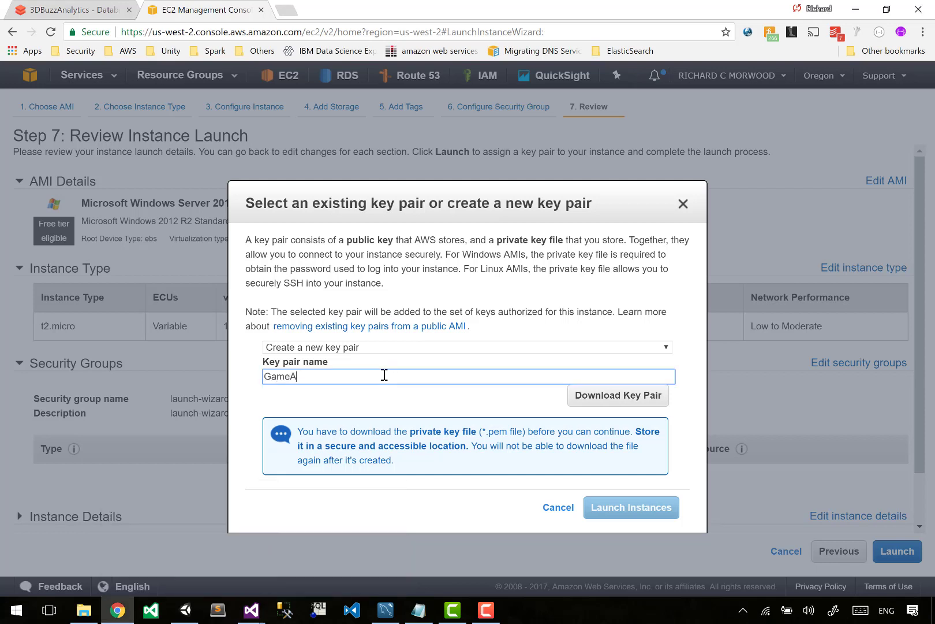
text(I)
click(627, 400)
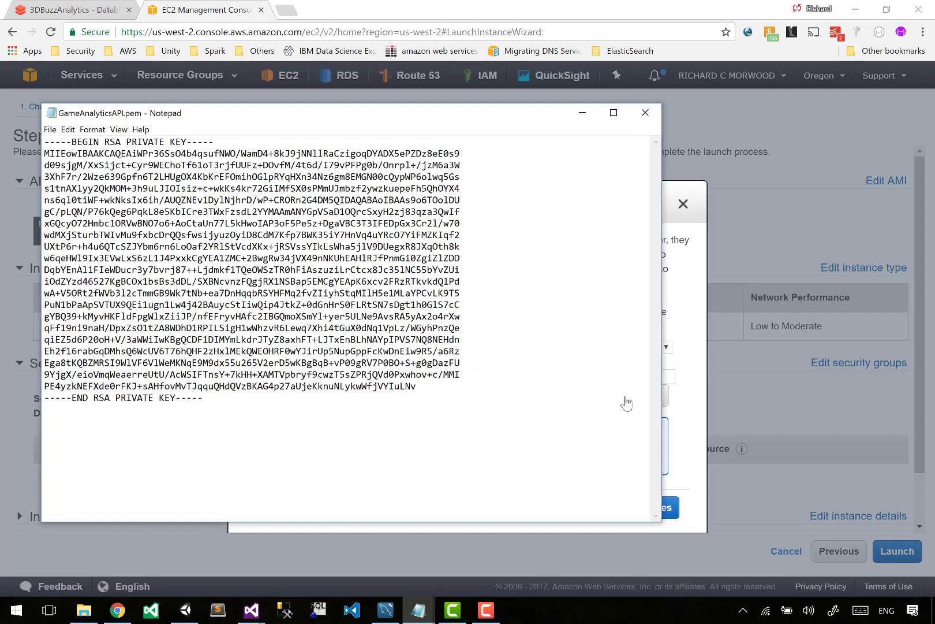
click(701, 311)
- Launch the instance with the new key pair and view it in the instances list
click(642, 510)
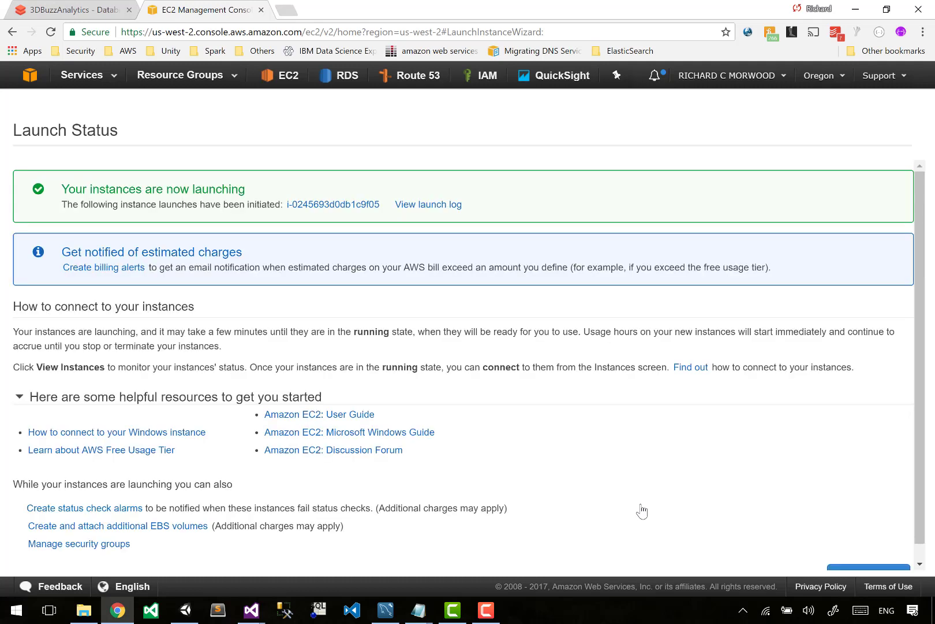
scroll(641, 508, down, 1)
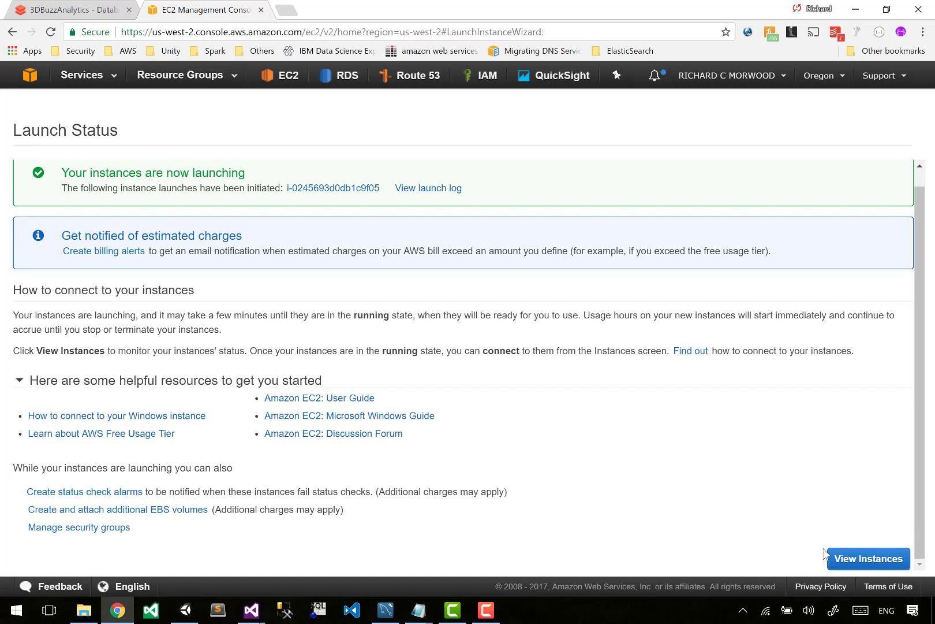
click(865, 560)
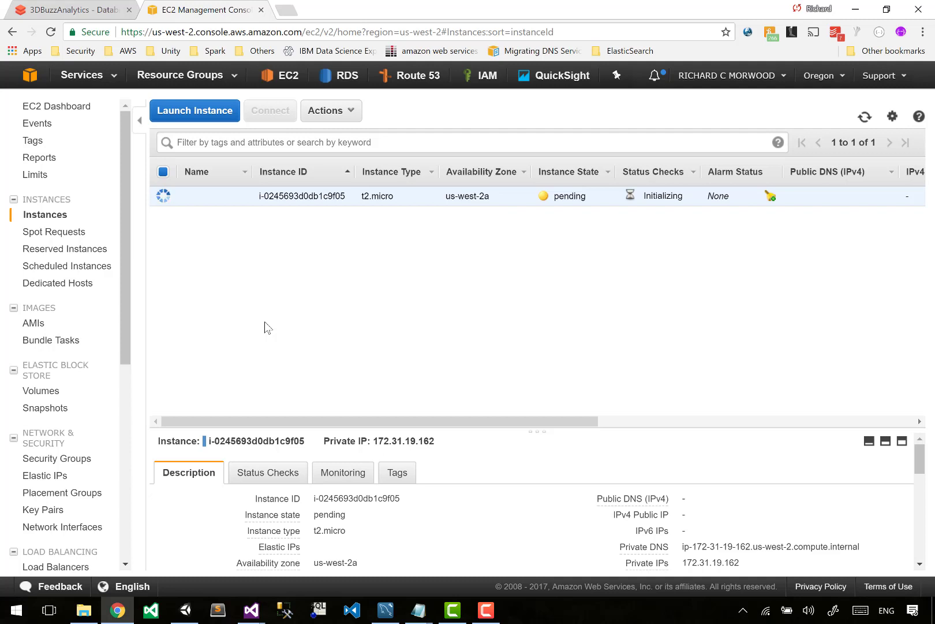
- Enlarge the instance's details and display the inbound rules of its launch-wizard-2 security group
drag(549, 433, 534, 316)
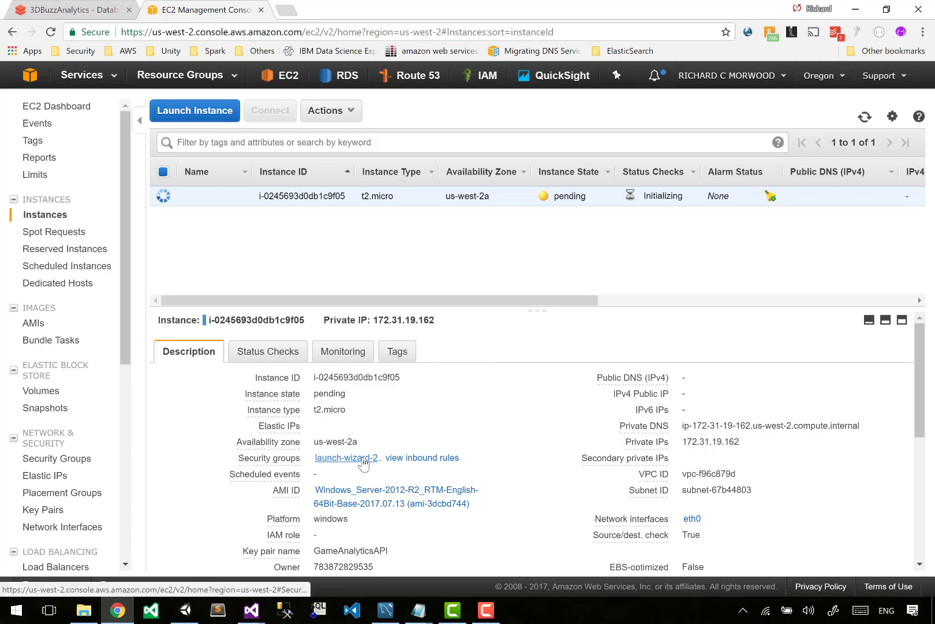
click(363, 458)
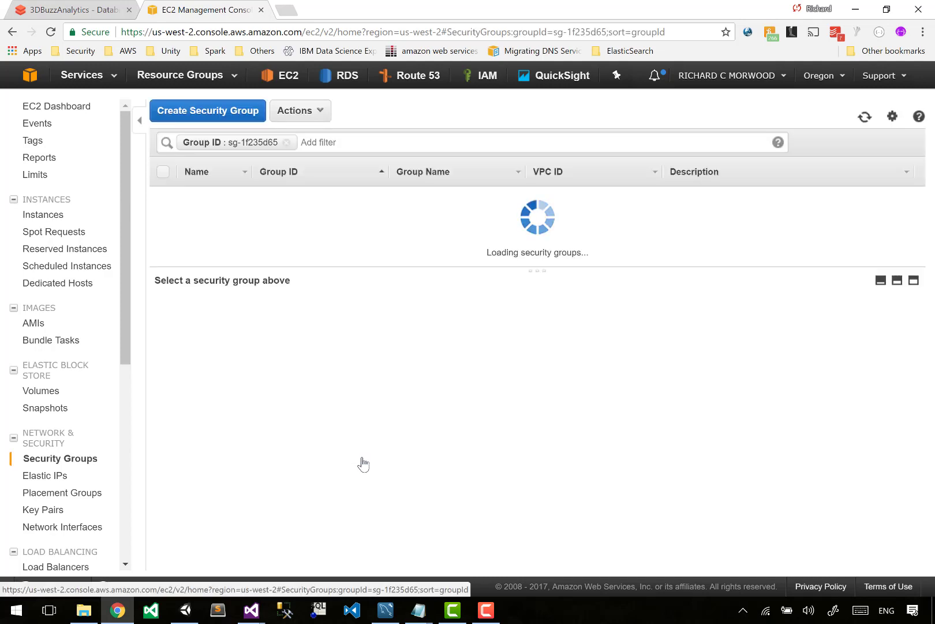
click(251, 313)
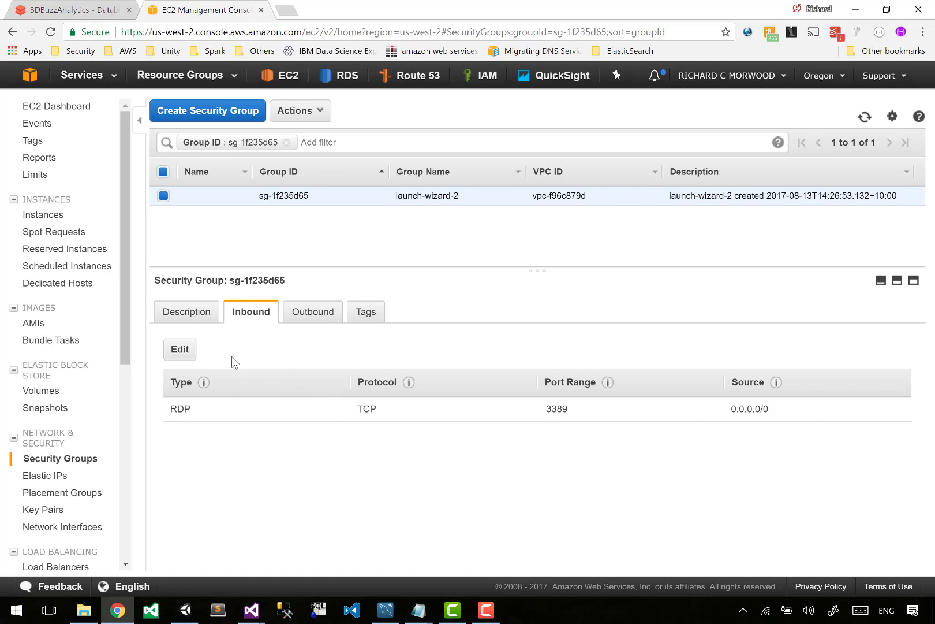
- Add an HTTP inbound rule for TCP port 80 with source 0.0.0.0/0, ::/0 to the security group and save the rules
click(182, 353)
click(164, 337)
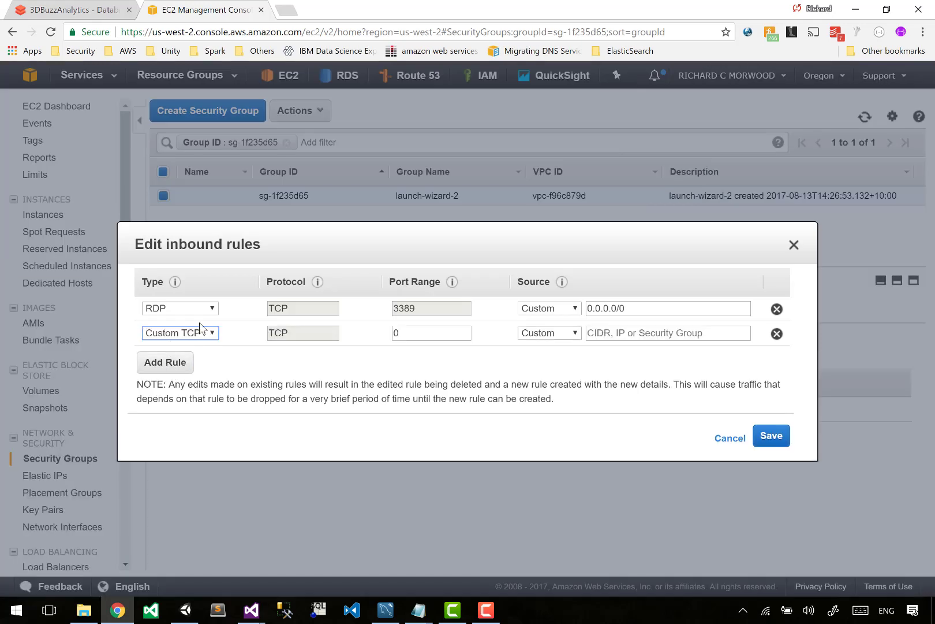
click(200, 333)
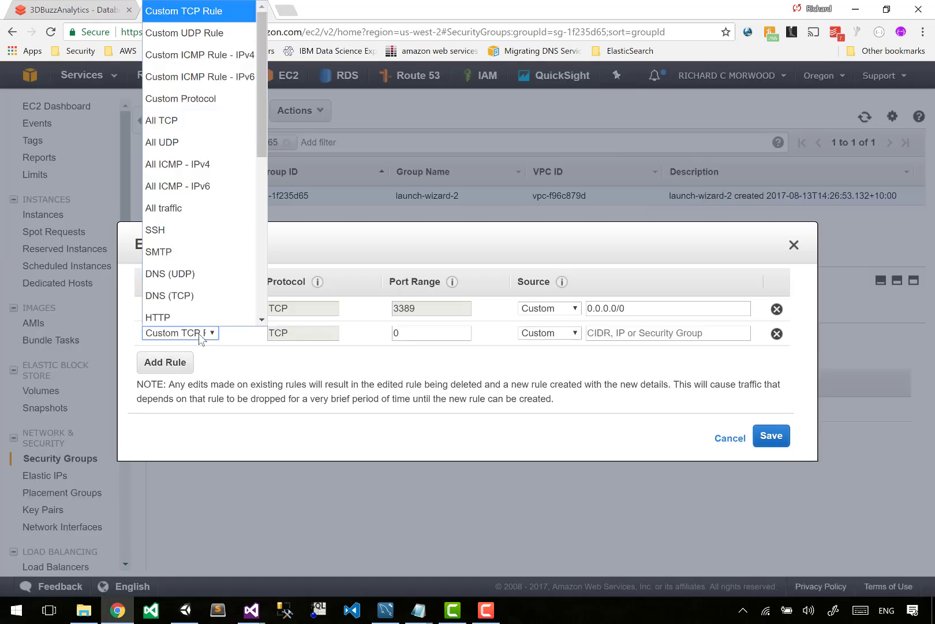
click(169, 316)
click(444, 384)
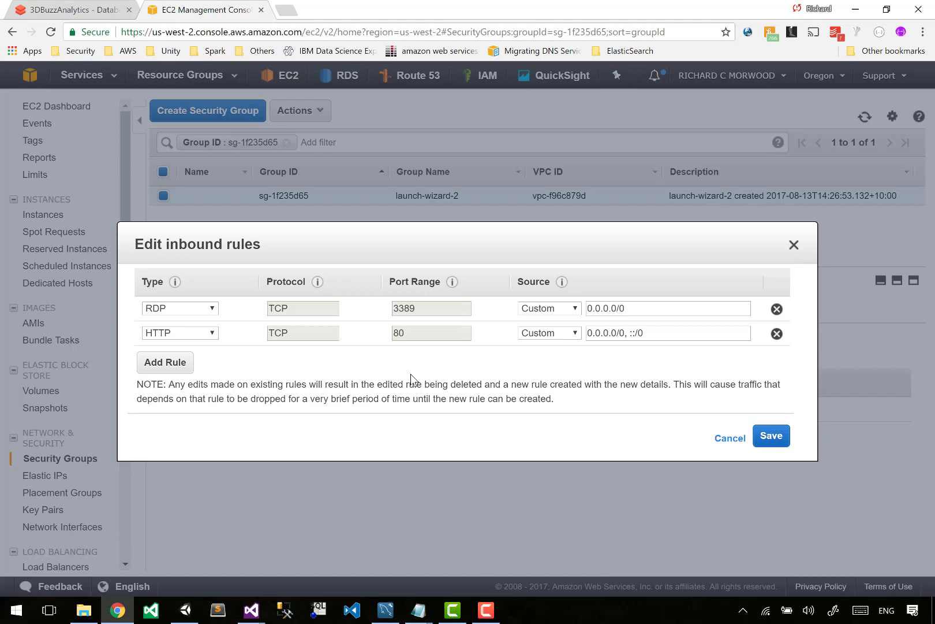
drag(441, 304, 345, 309)
click(346, 307)
click(774, 435)
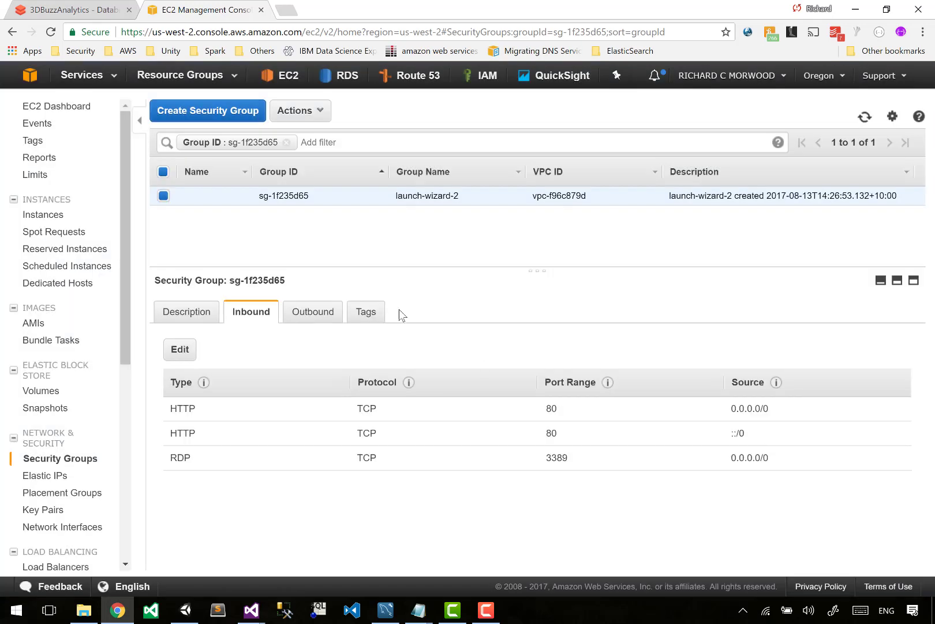
- Return to the instances list, highlight the new instance's public DNS name and open its connection details
click(36, 214)
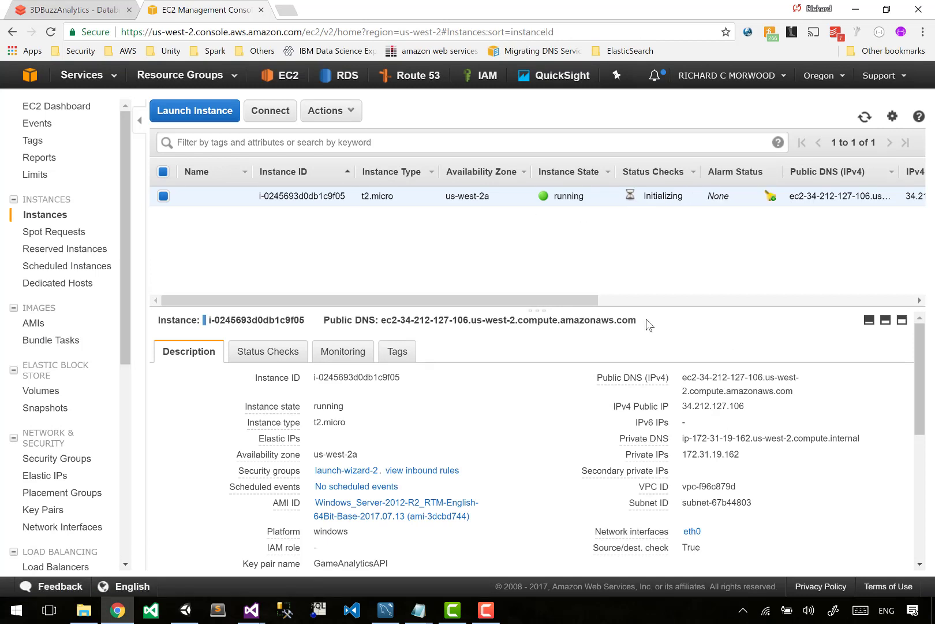
drag(648, 323, 383, 318)
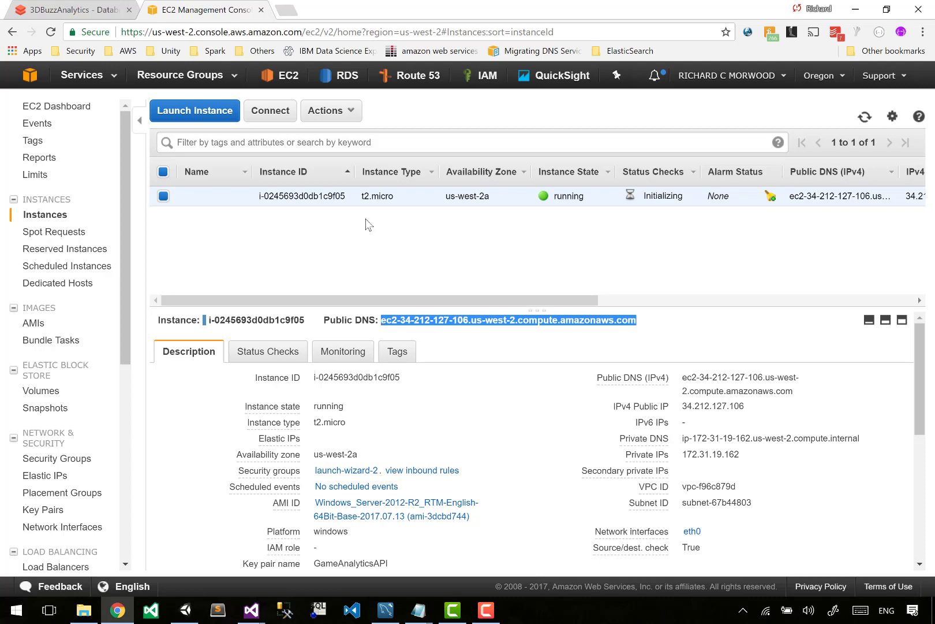
click(267, 113)
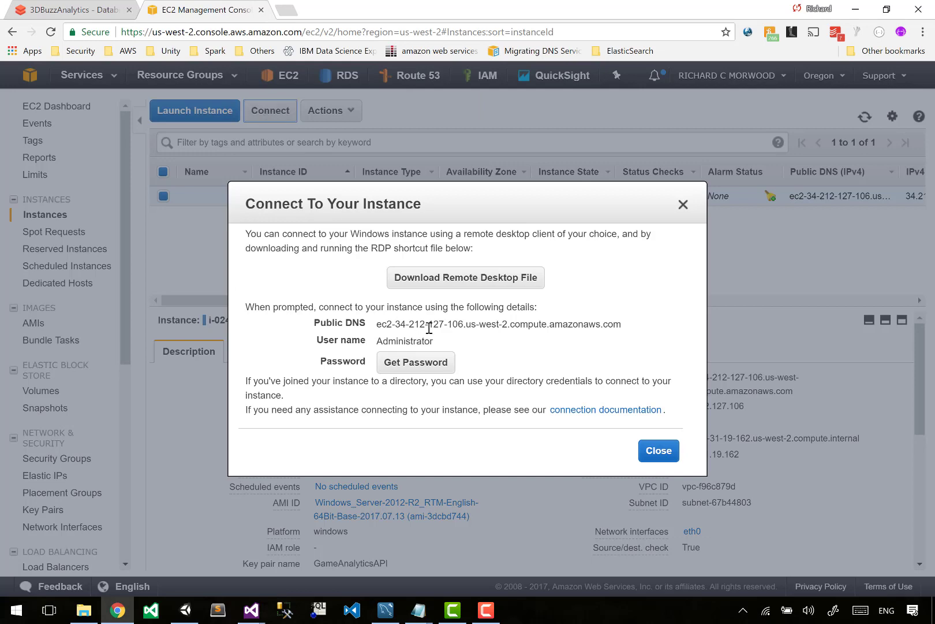
- Try to retrieve the instance's administrator password, then close the connection details
click(416, 365)
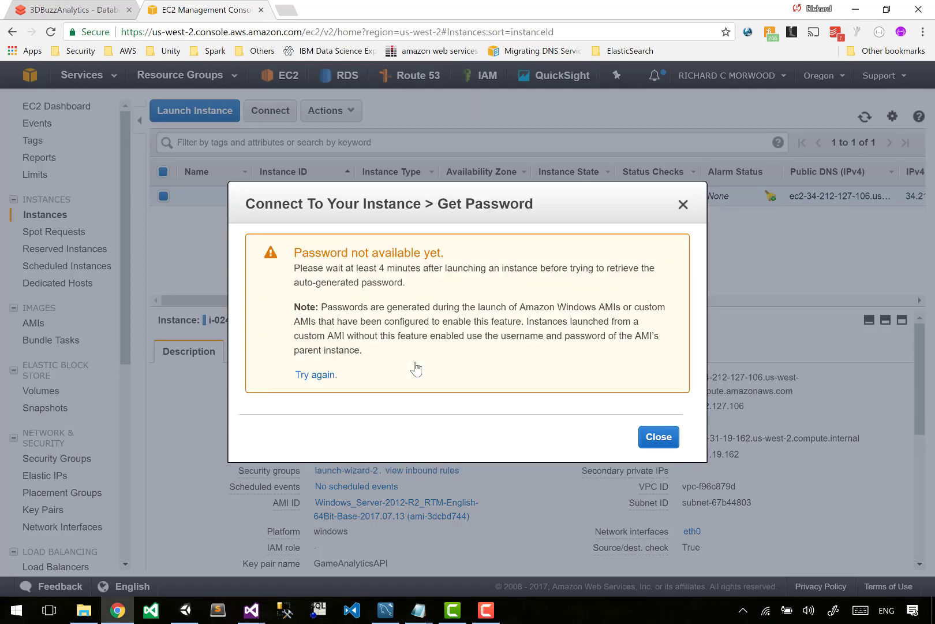
click(659, 438)
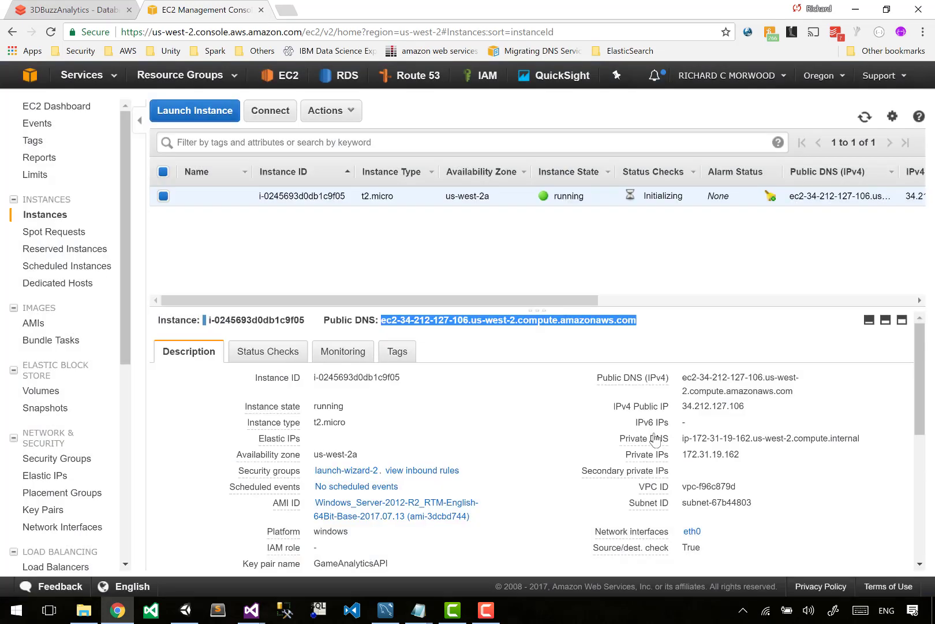
click(293, 257)
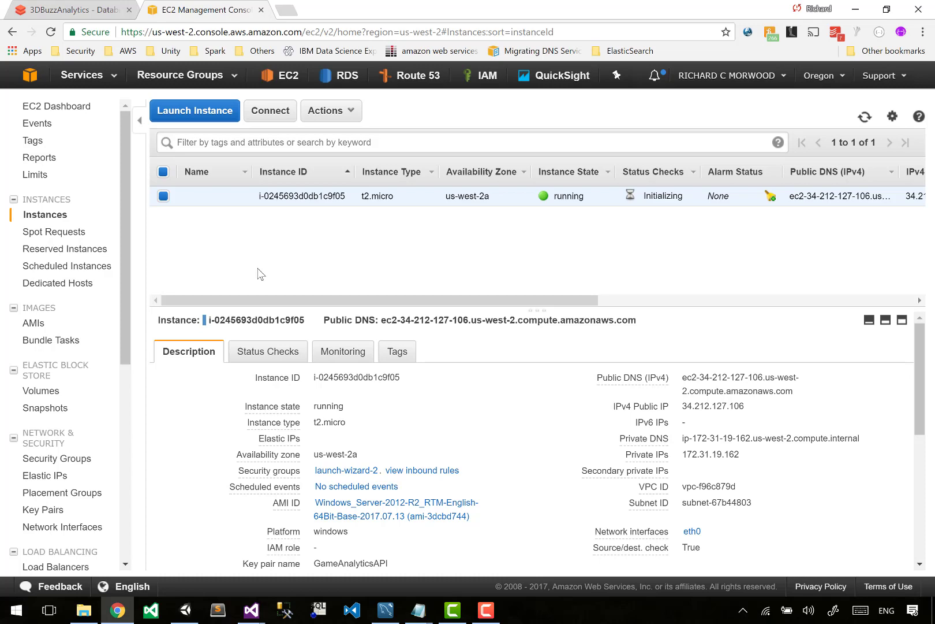
- Reopen the instance's password retrieval and copy the entire private key from GameAnalyticsAPI.pem in Notepad
click(276, 112)
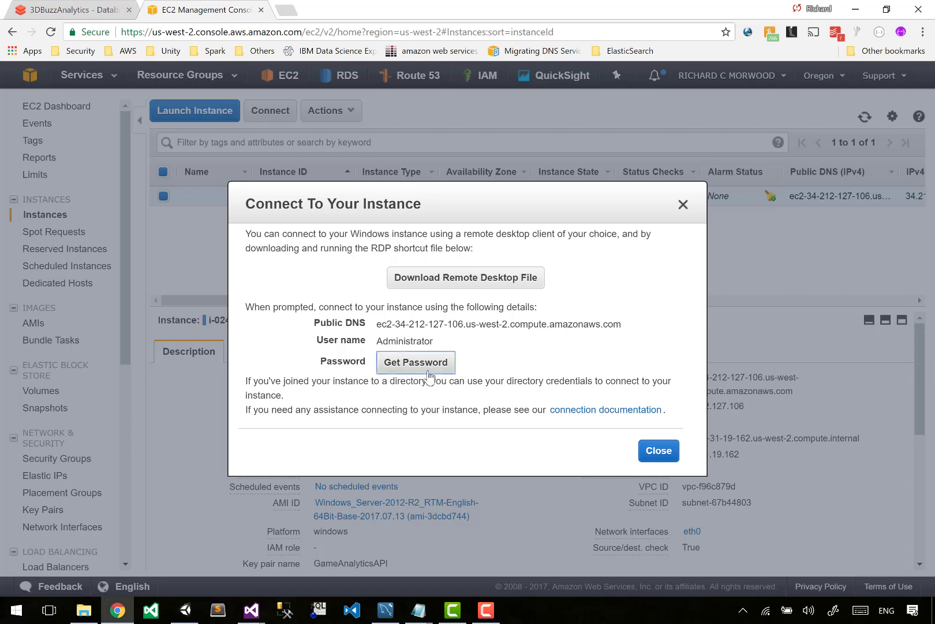
click(428, 364)
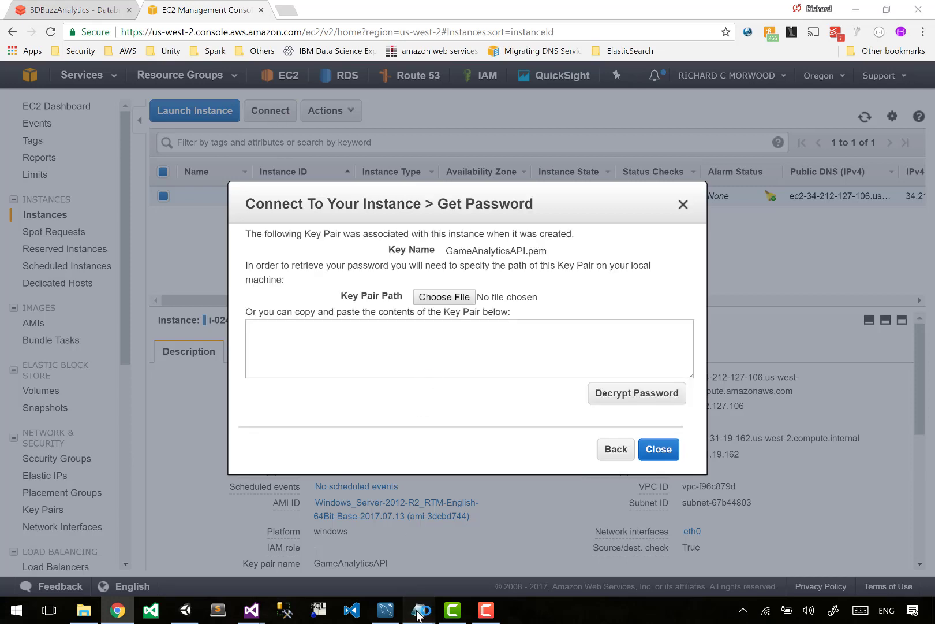
mouse_move(419, 610)
click(436, 497)
key(ctrl+a)
key(ctrl+c)
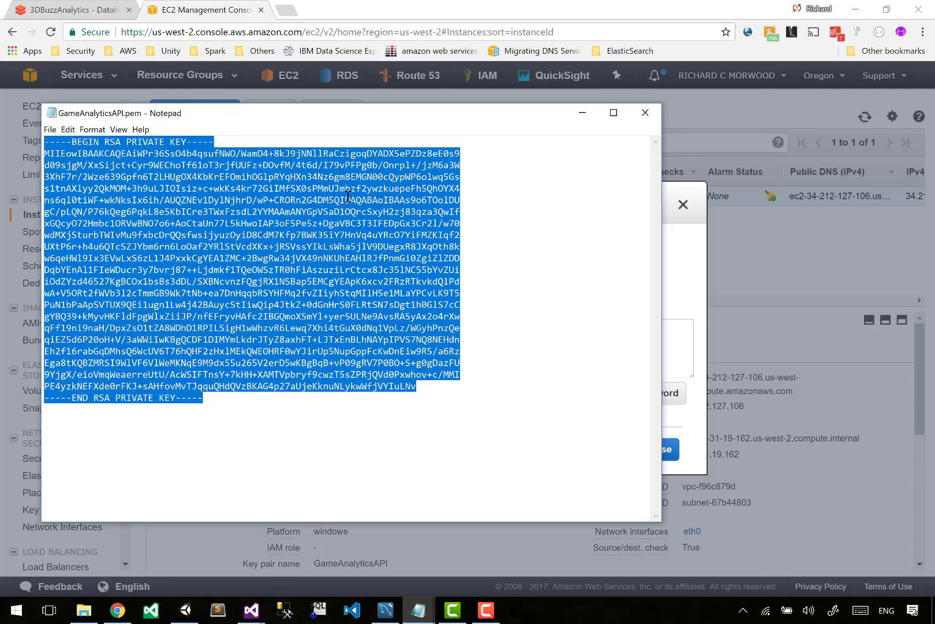
- Paste the private key as the key pair contents in the password retrieval dialog and decrypt the password
click(678, 277)
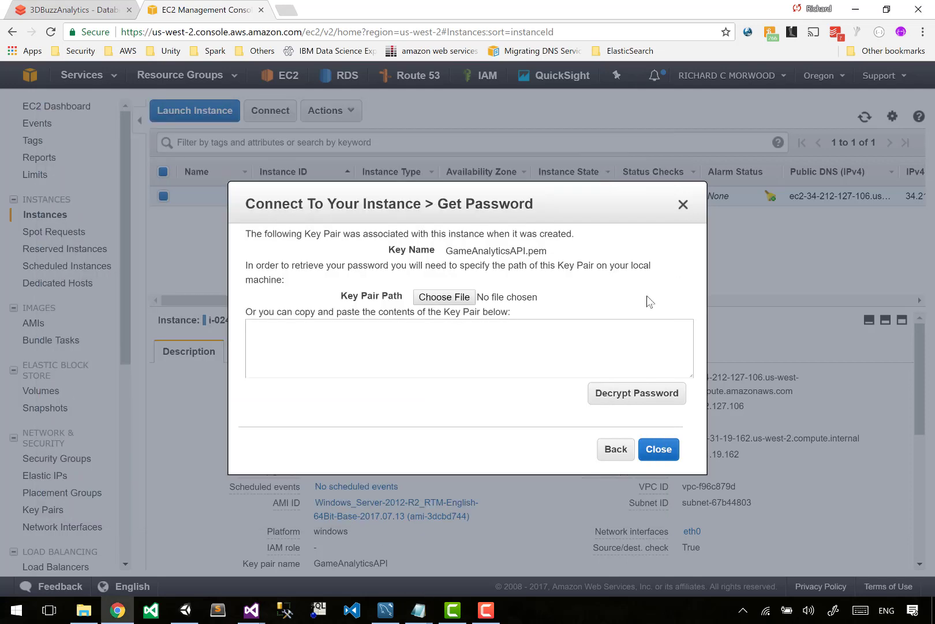
click(531, 333)
key(ctrl+v)
click(605, 398)
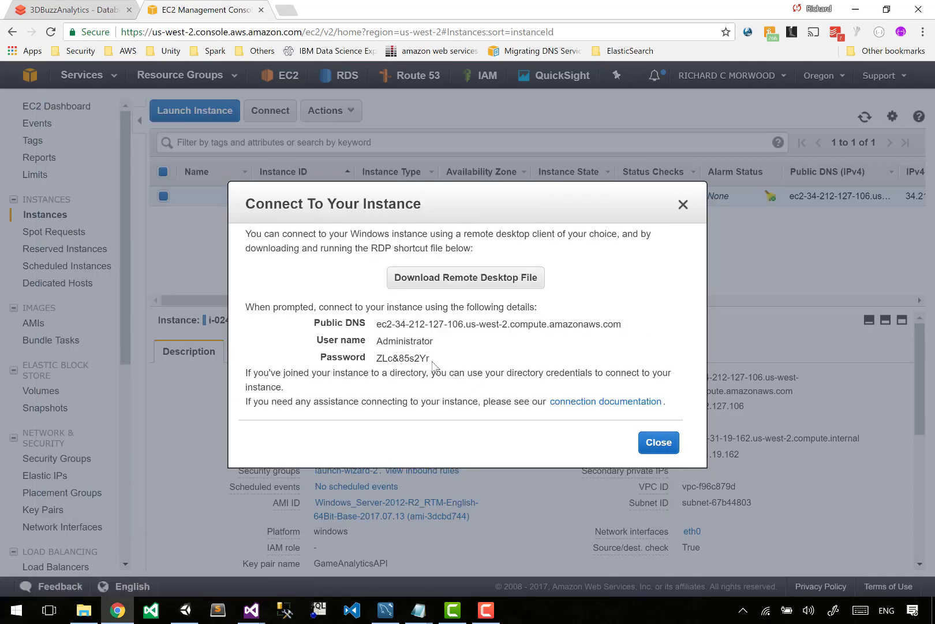
- Download and open the instance's Remote Desktop file, and connect despite the unknown publisher
drag(431, 359, 625, 327)
click(624, 327)
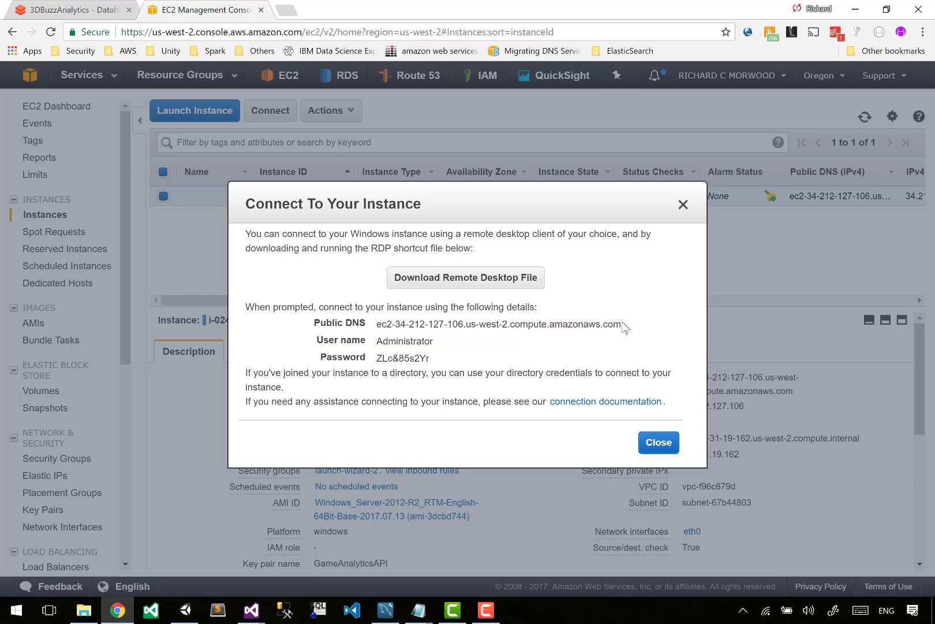
click(478, 285)
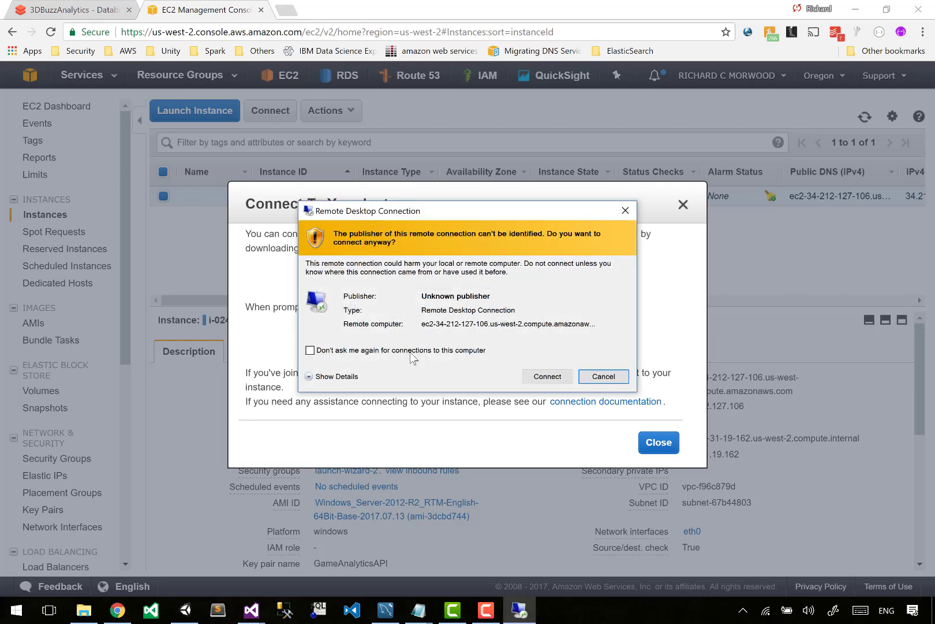
click(543, 376)
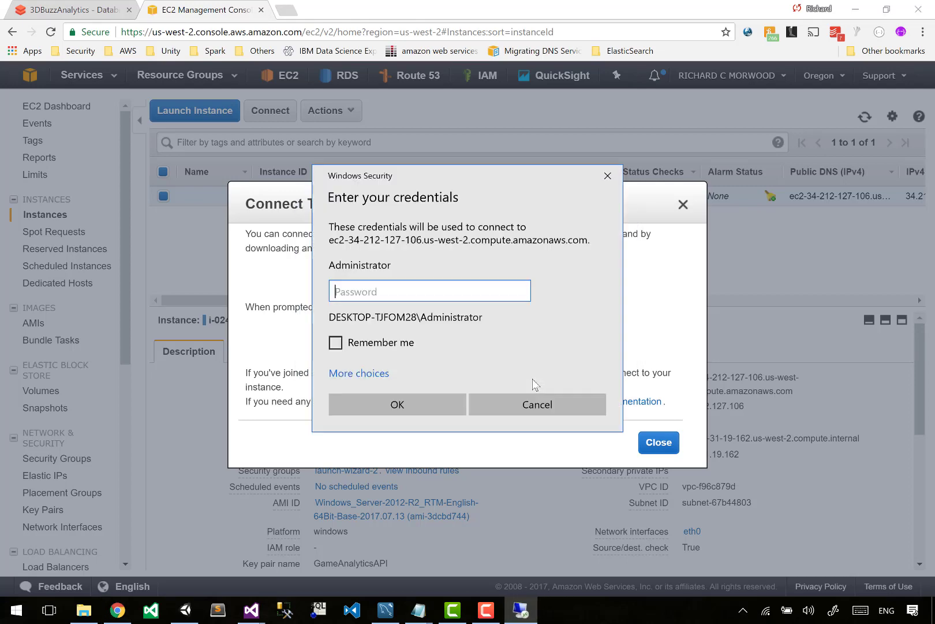
- Copy the decrypted password into the Administrator credentials with Remember me enabled, sign in and accept the remote computer's untrusted certificate
click(286, 295)
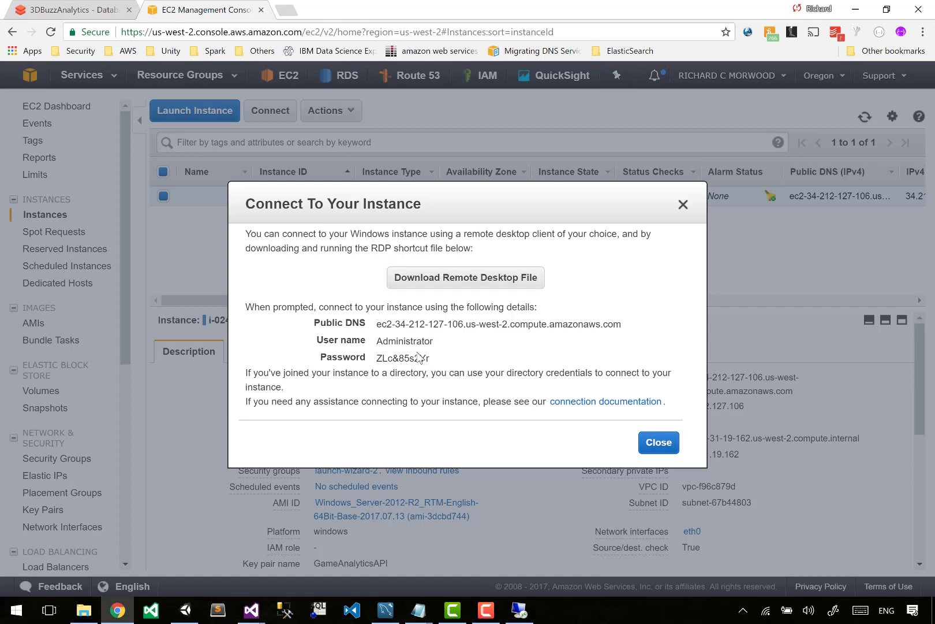
drag(400, 325, 558, 324)
click(433, 385)
drag(431, 358, 380, 361)
key(ctrl+v)
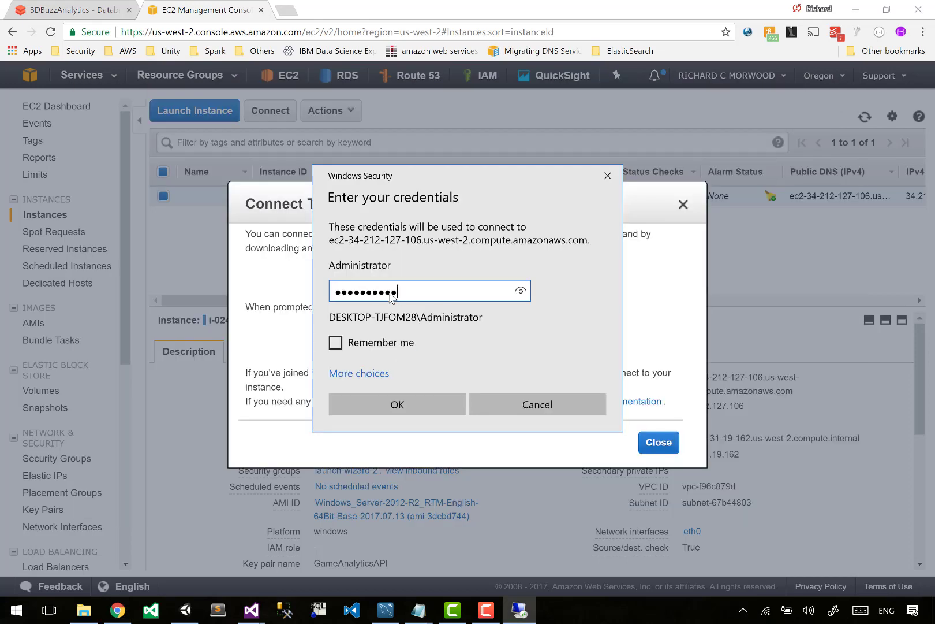
click(406, 347)
click(395, 403)
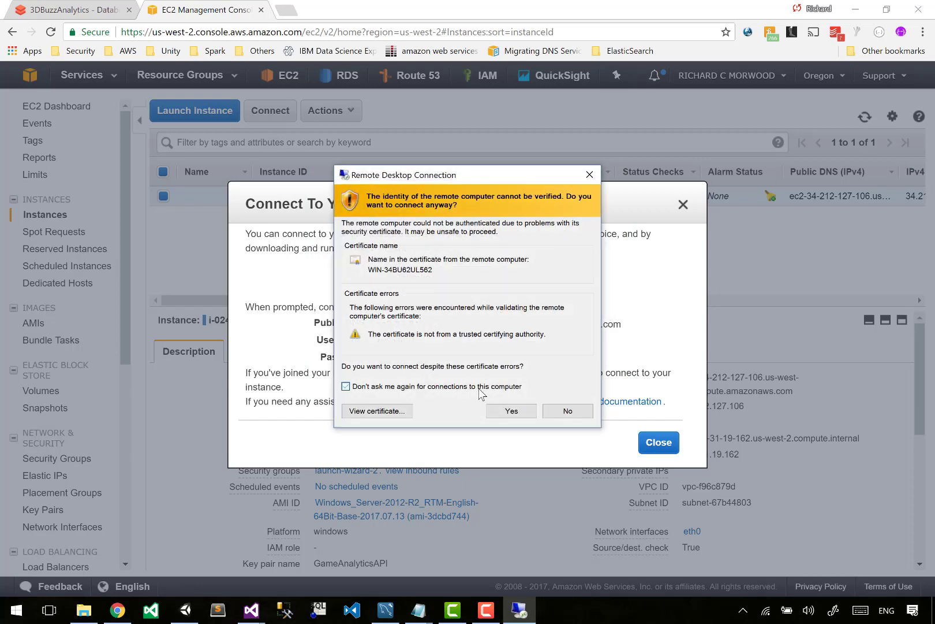
click(511, 410)
- Copy the instance's public DNS, user name and password into RDSDetails_WhileRecording.txt in Notepad
drag(484, 359, 315, 319)
key(ctrl+c)
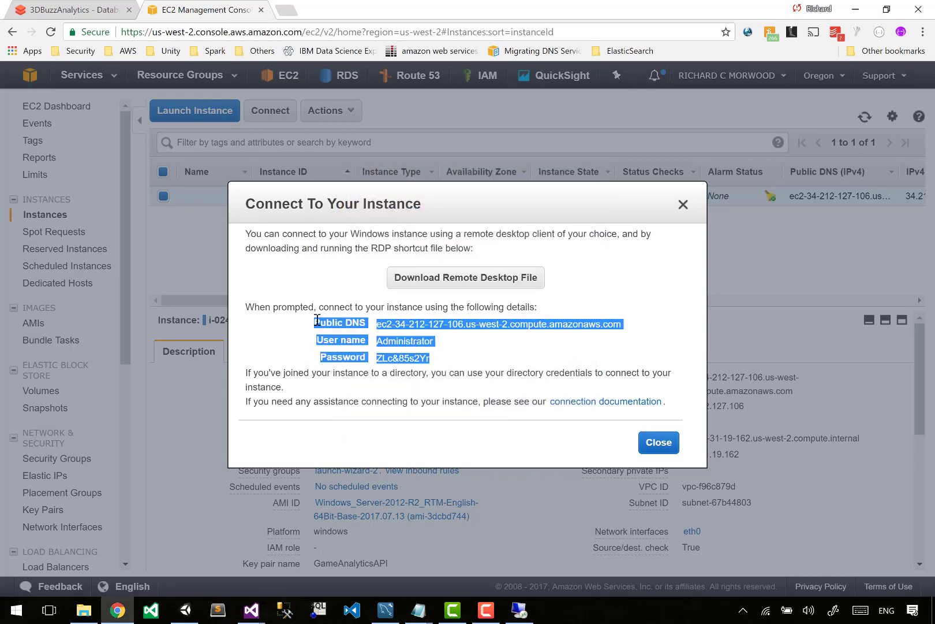
click(420, 611)
click(347, 554)
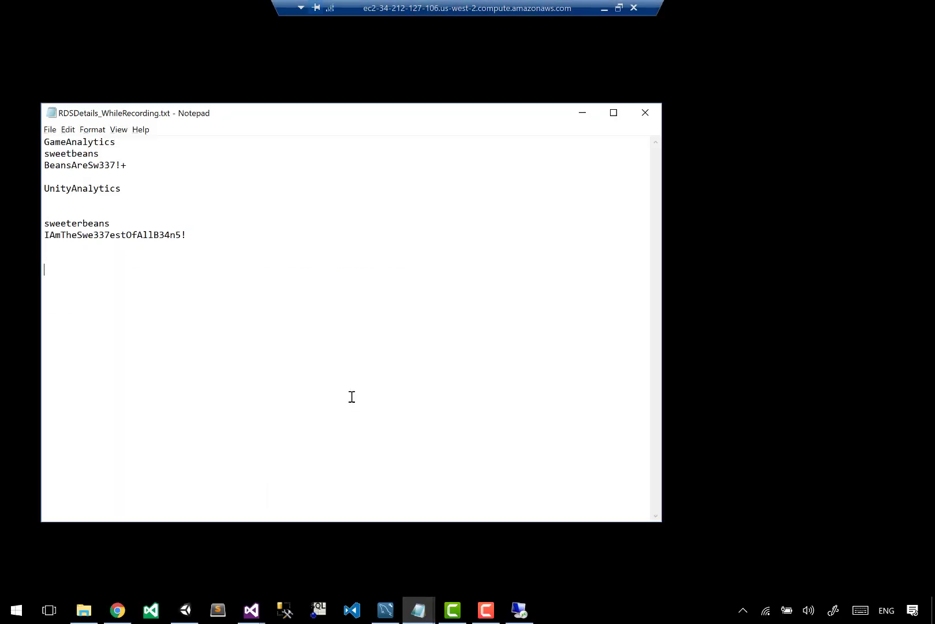
key(ctrl+v)
- Reduce the full-screen remote desktop session to a window and switch to the GameAnalyticsAPI project in Visual Studio
click(527, 5)
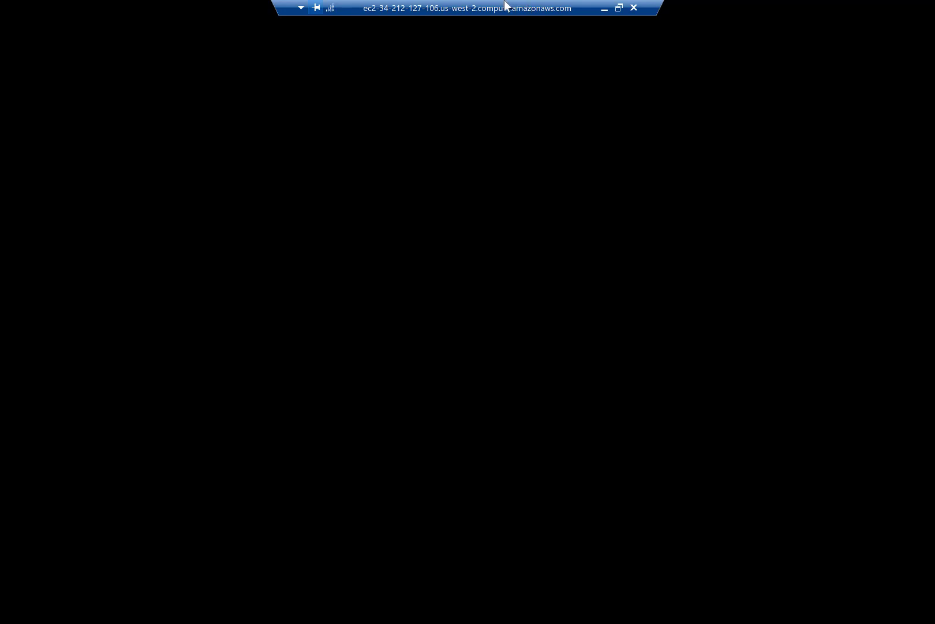
double_click(506, 5)
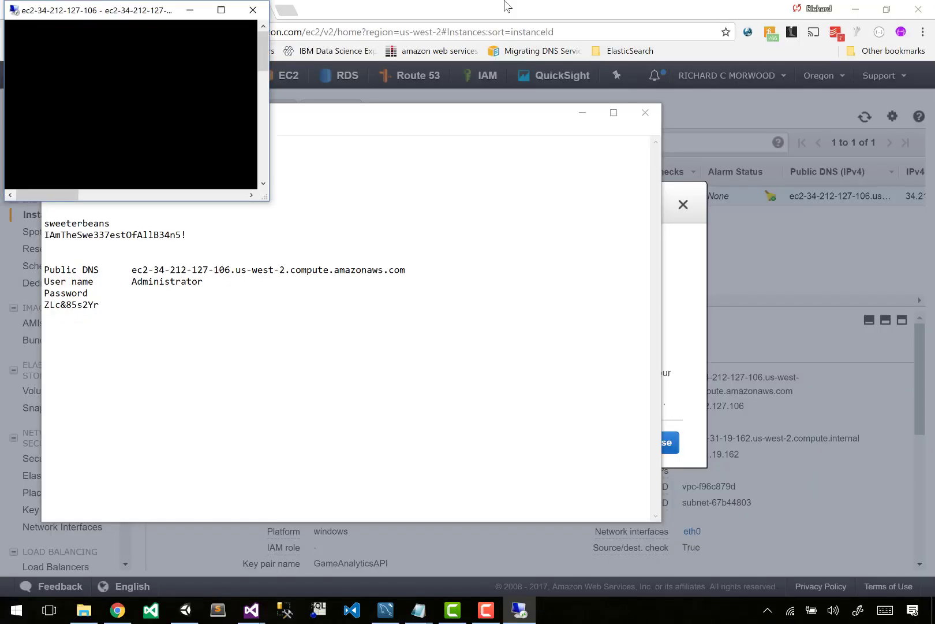
mouse_move(253, 615)
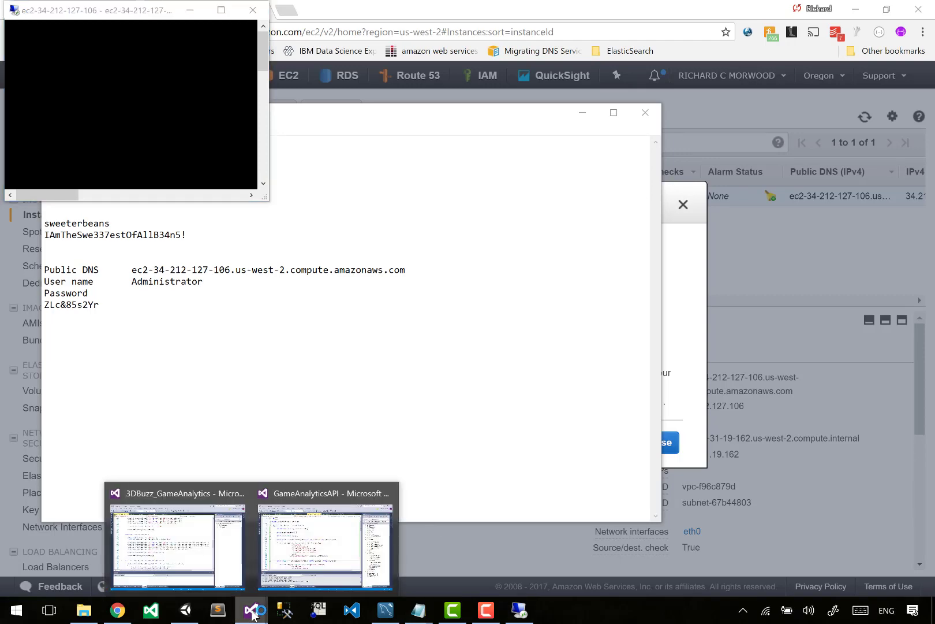
click(286, 567)
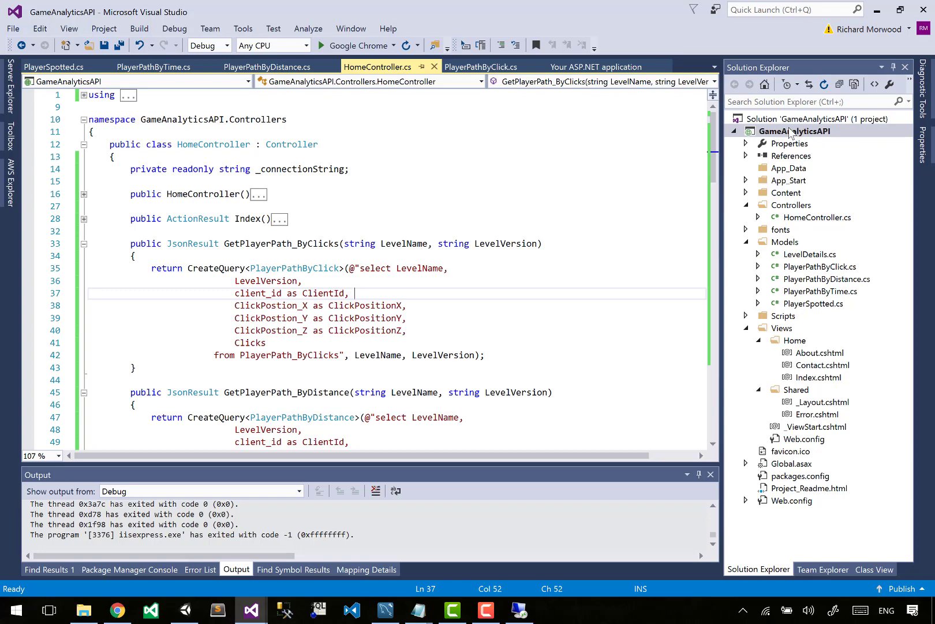
- Start publishing the GameAnalyticsAPI project and create a custom publish profile named GameAnalyticsAPI
right_click(791, 133)
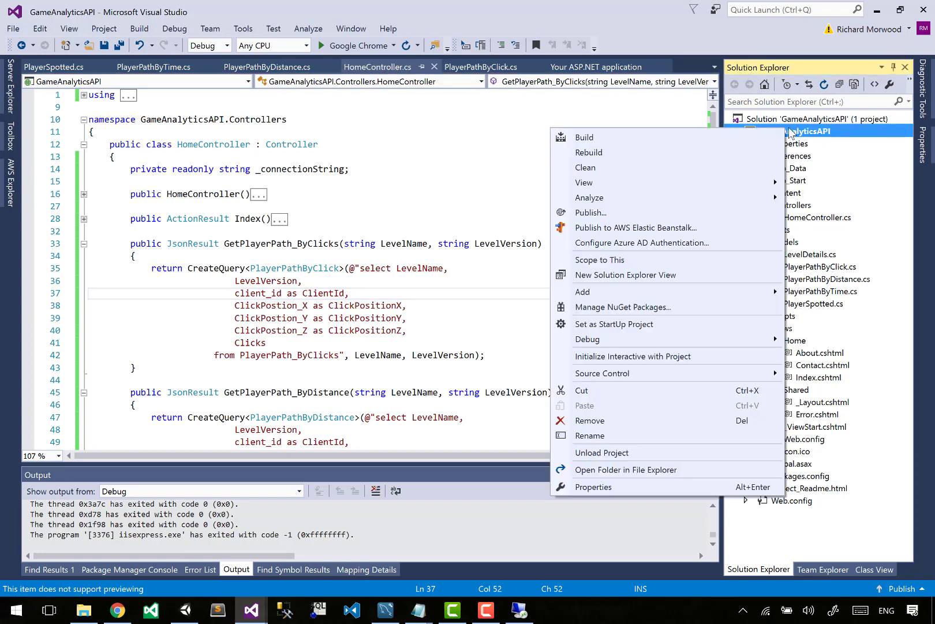
click(625, 215)
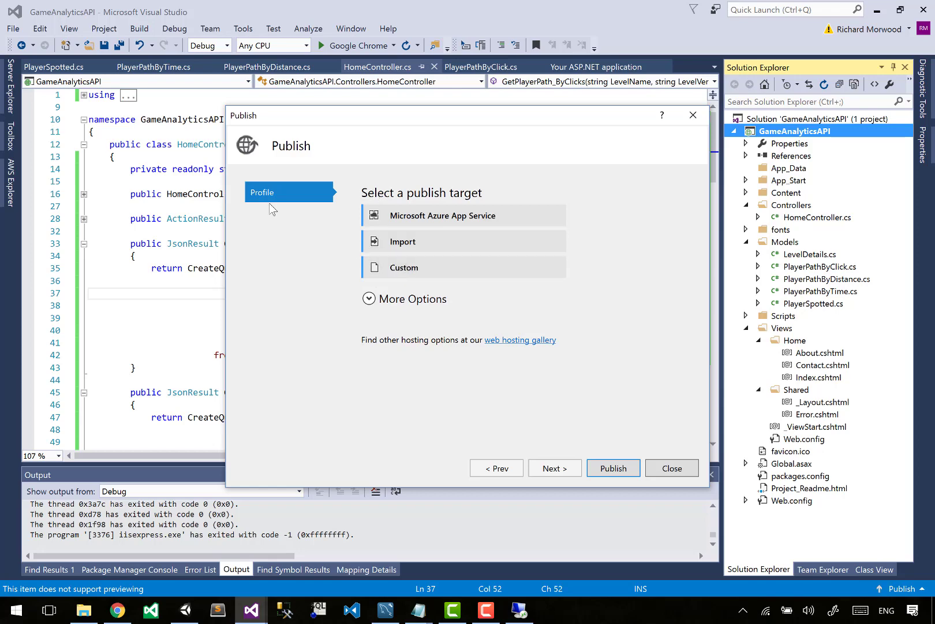
drag(381, 129, 361, 134)
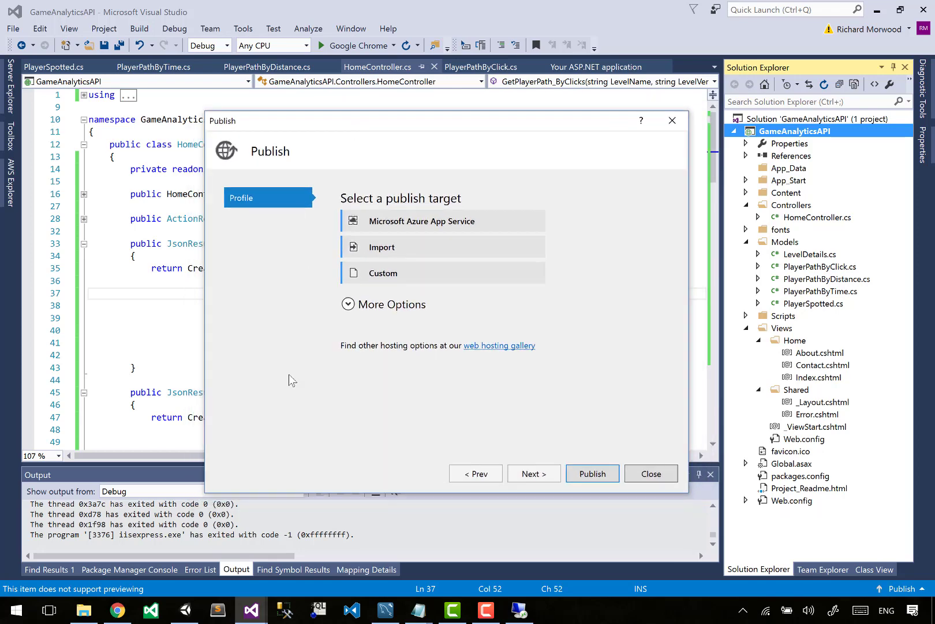
click(413, 286)
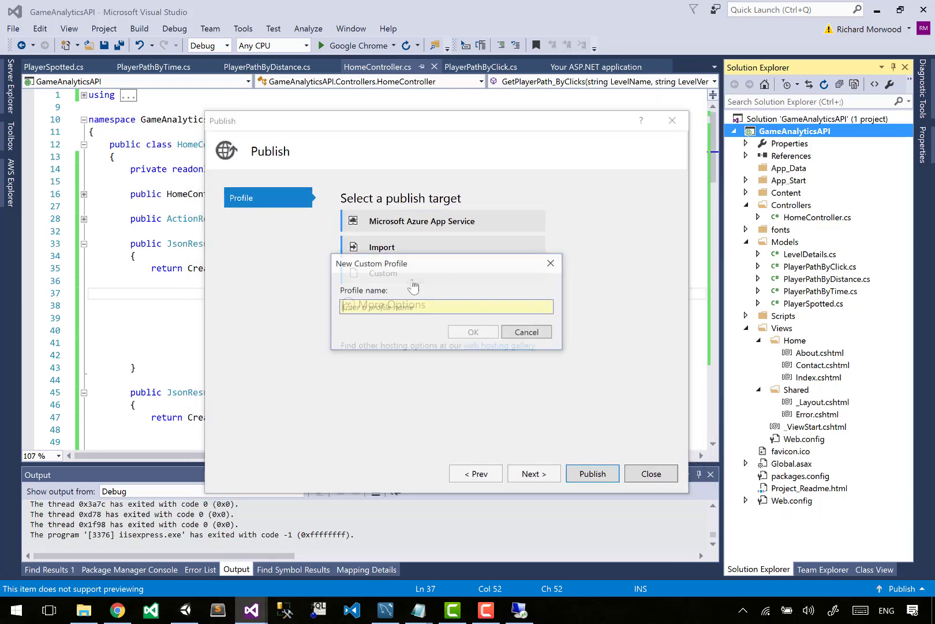
text(G)
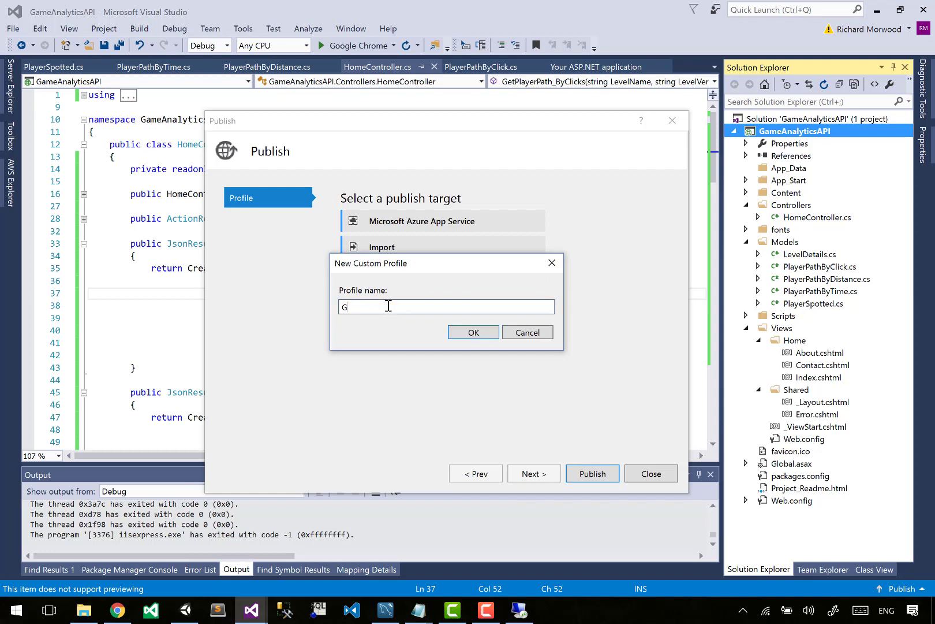
text(ameAnalyticsAPI)
click(465, 338)
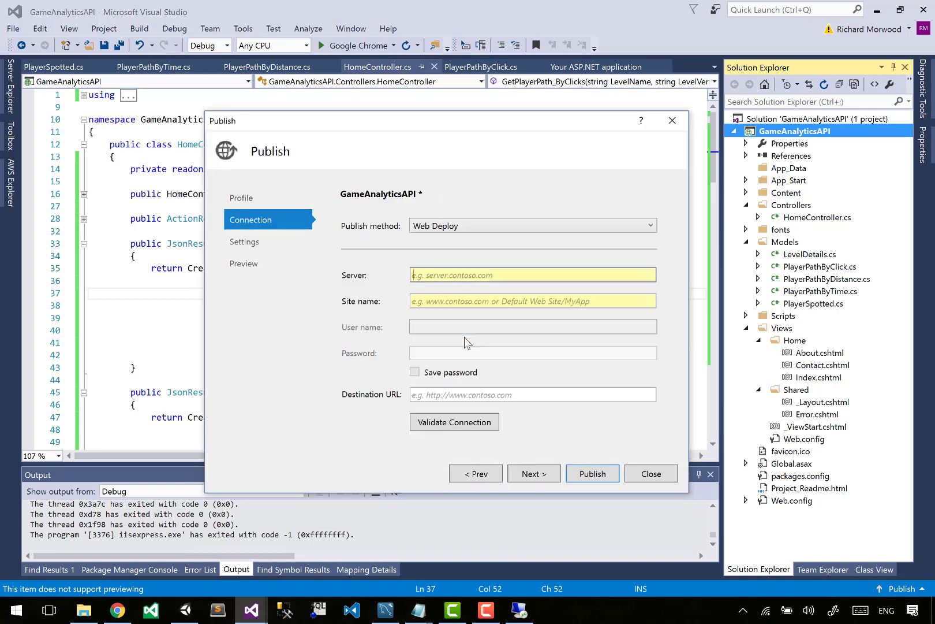
- Set the publish method to File System with target location C:\3DBuzz\Deployments, creating the missing folder
click(453, 228)
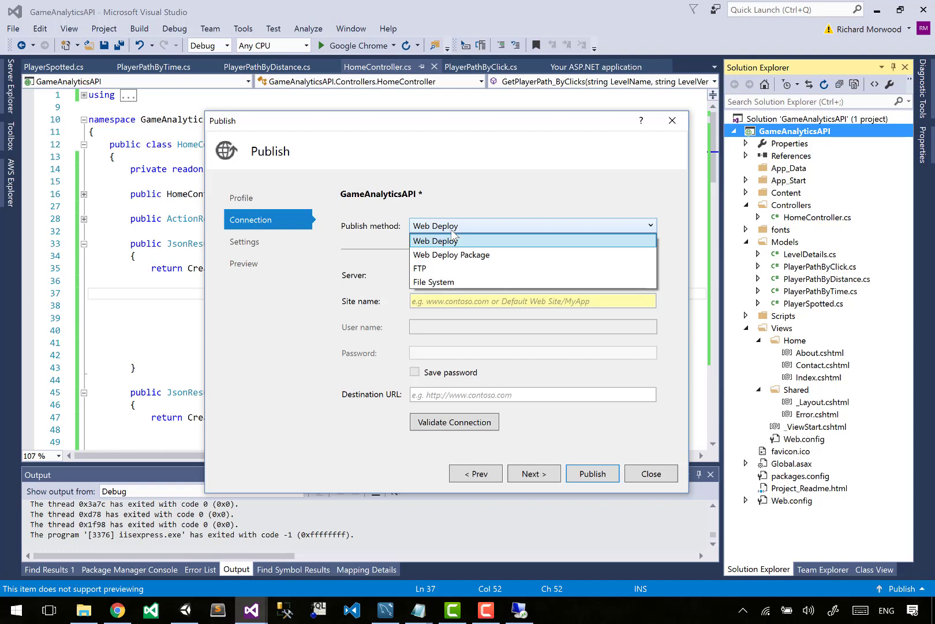
click(440, 282)
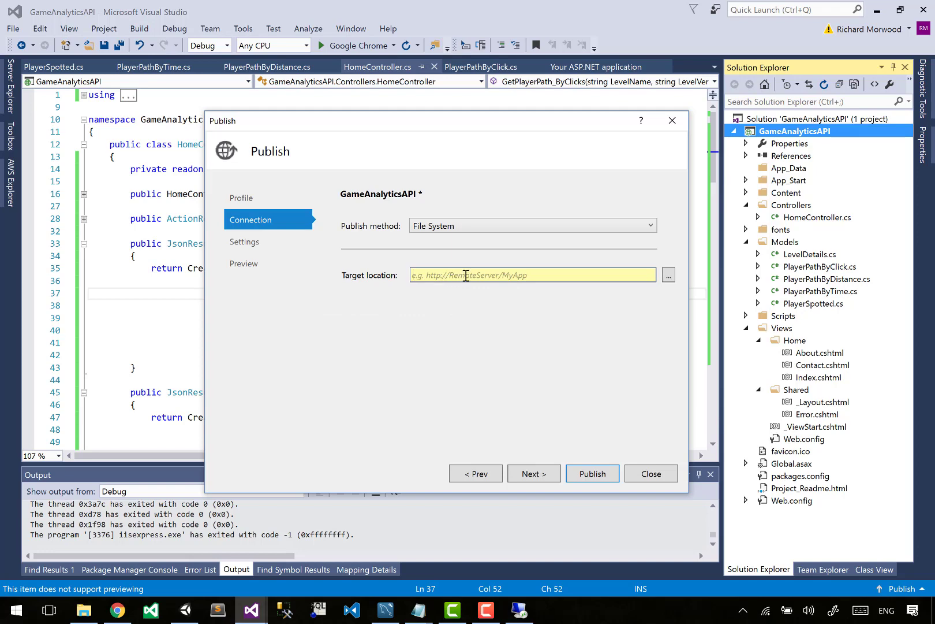
click(668, 276)
scroll(501, 222, up, 10)
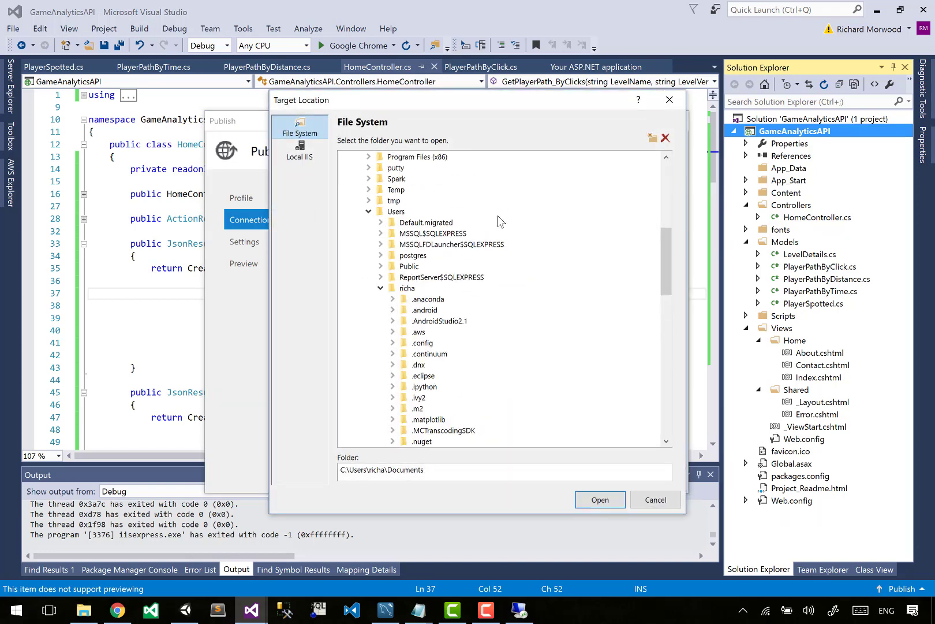
click(396, 270)
click(398, 274)
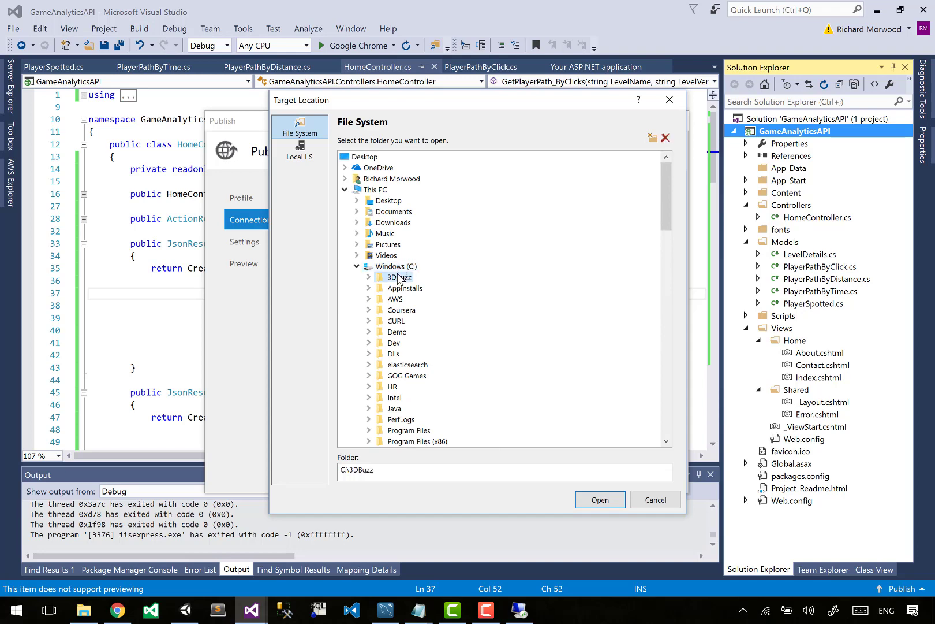
click(439, 472)
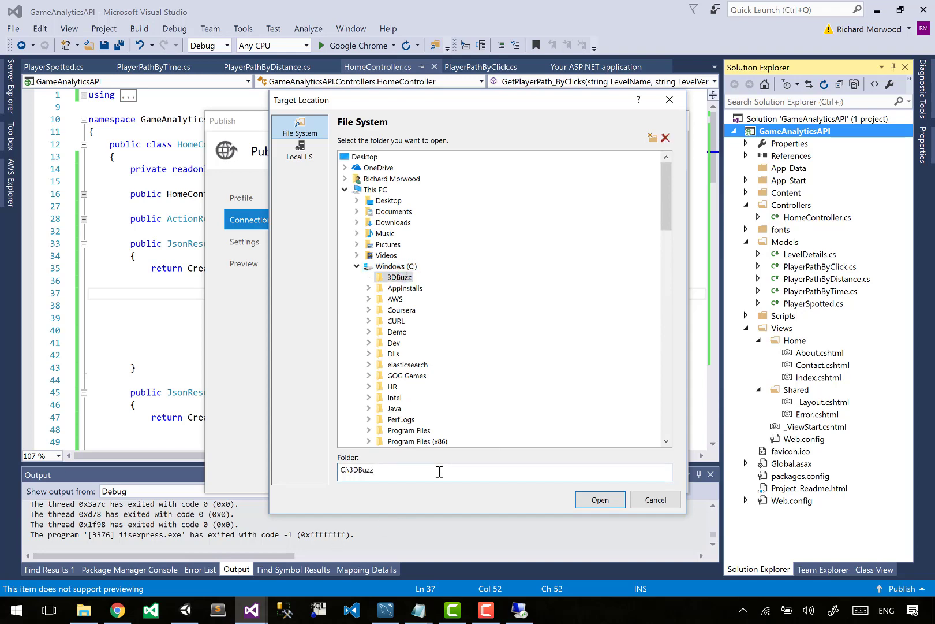
text(\Deployments)
click(608, 505)
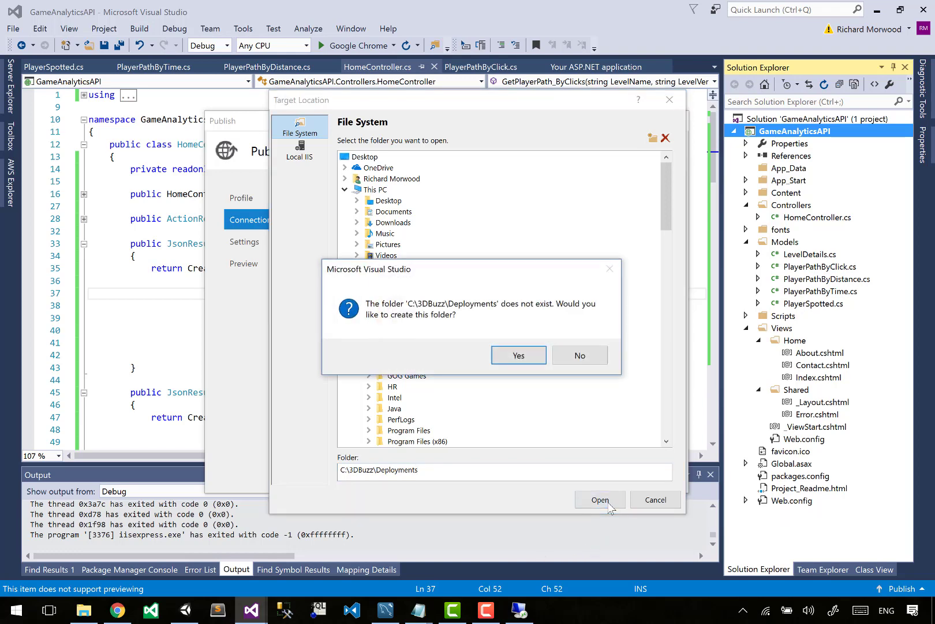
click(518, 355)
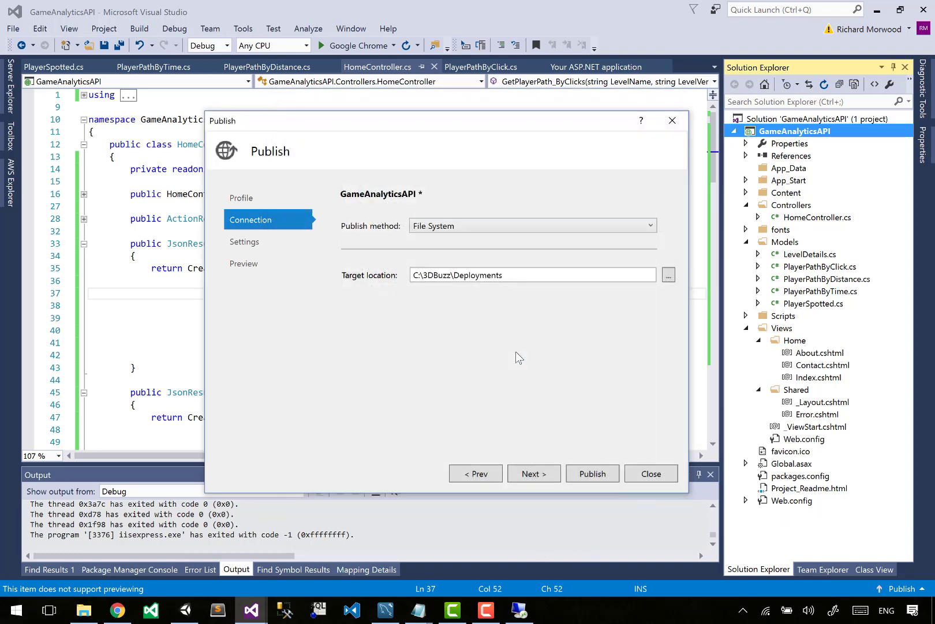
- Enable deleting all existing files prior to publish and precompiling during publishing, then publish the Release configuration
click(548, 473)
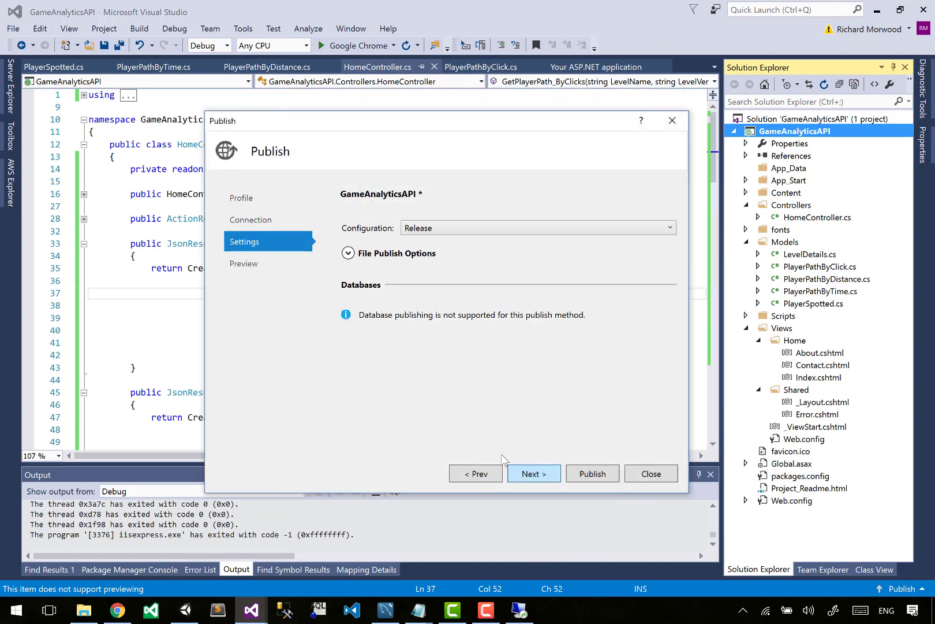
click(385, 254)
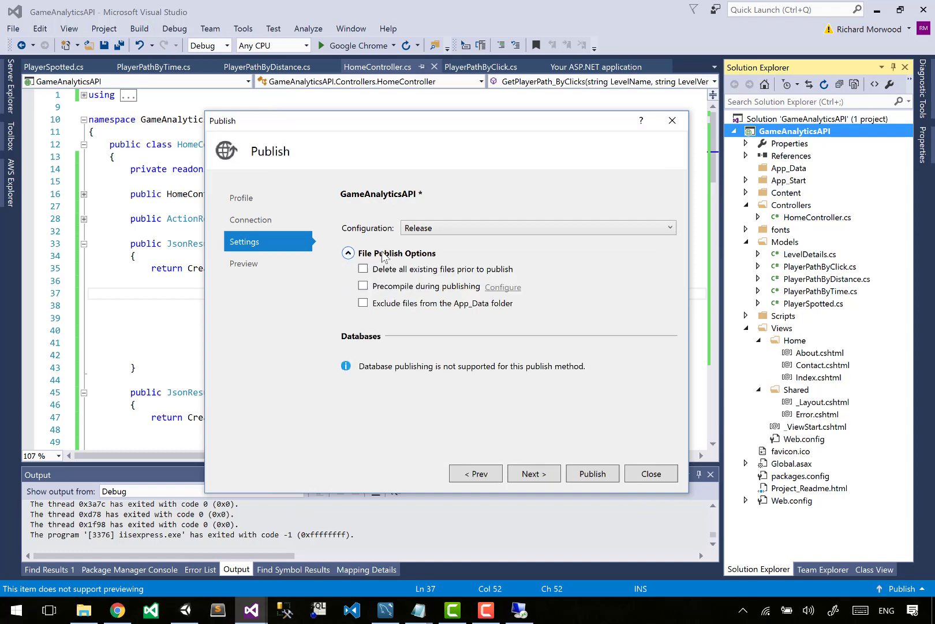
click(403, 269)
click(411, 288)
click(590, 478)
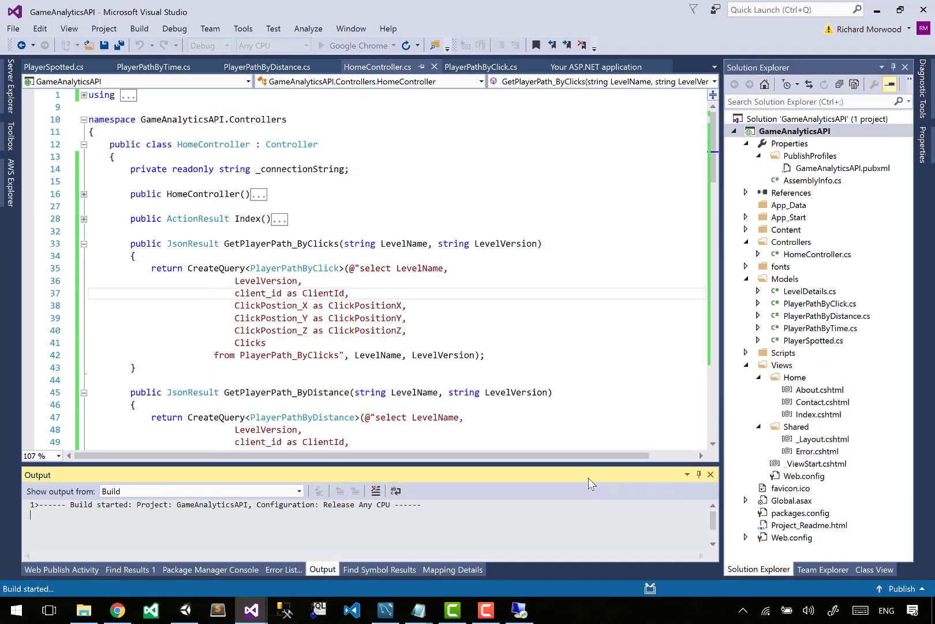
- Switch to the remote desktop session, launch Windows PowerShell on the server and make its window slightly taller
click(307, 355)
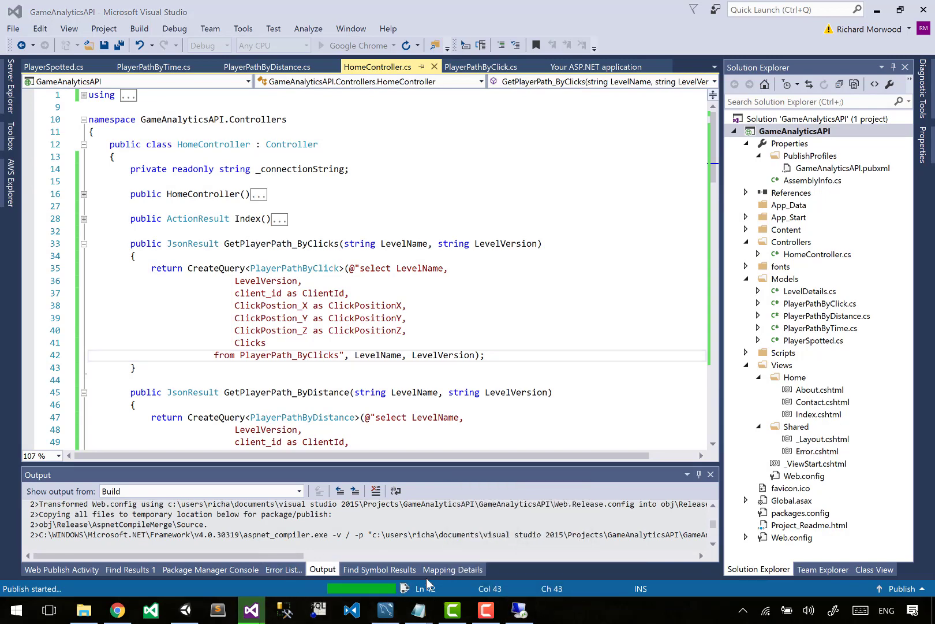
click(521, 610)
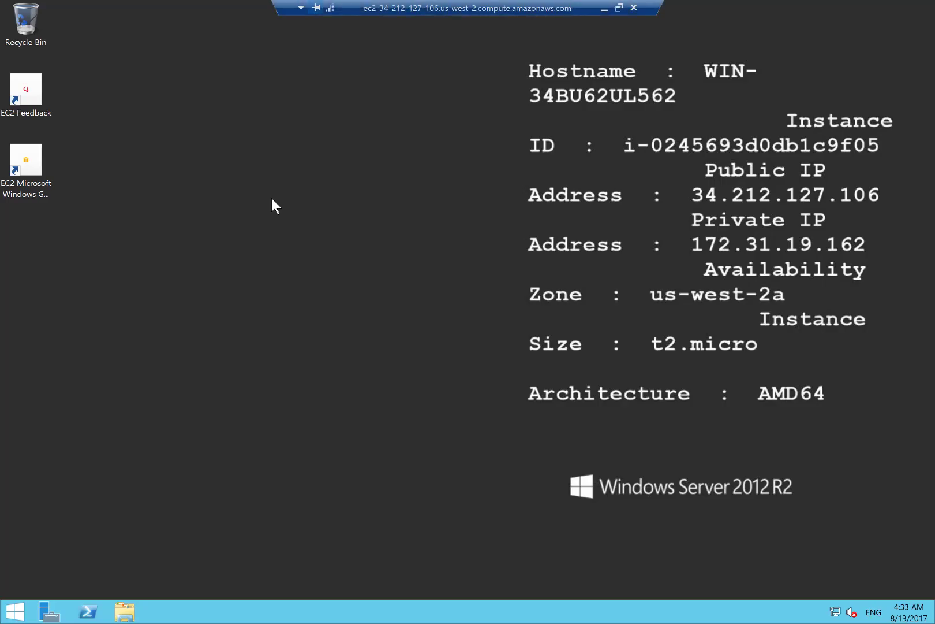
key(super)
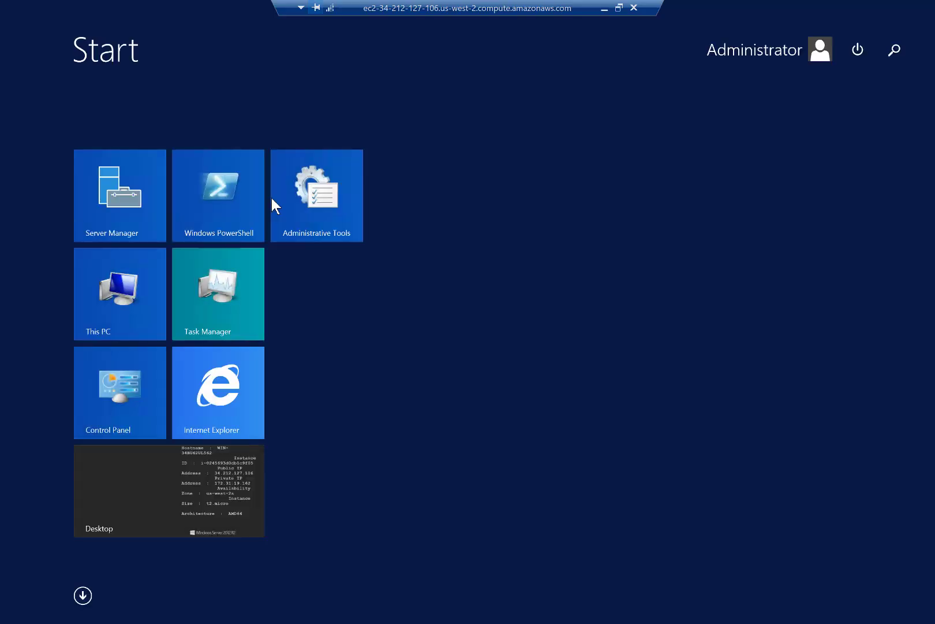
text(powershell)
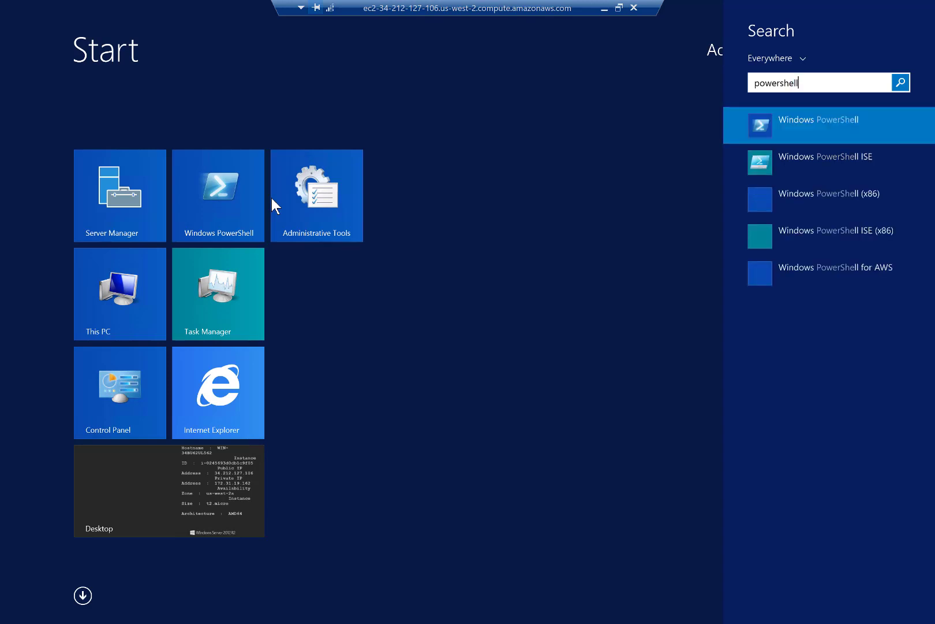
key(Return)
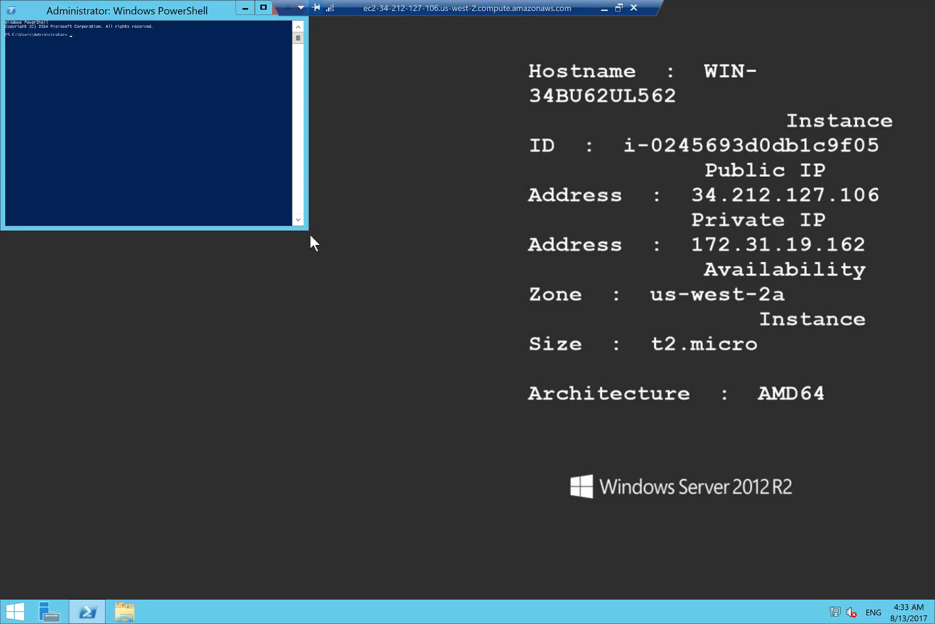
drag(306, 225, 336, 266)
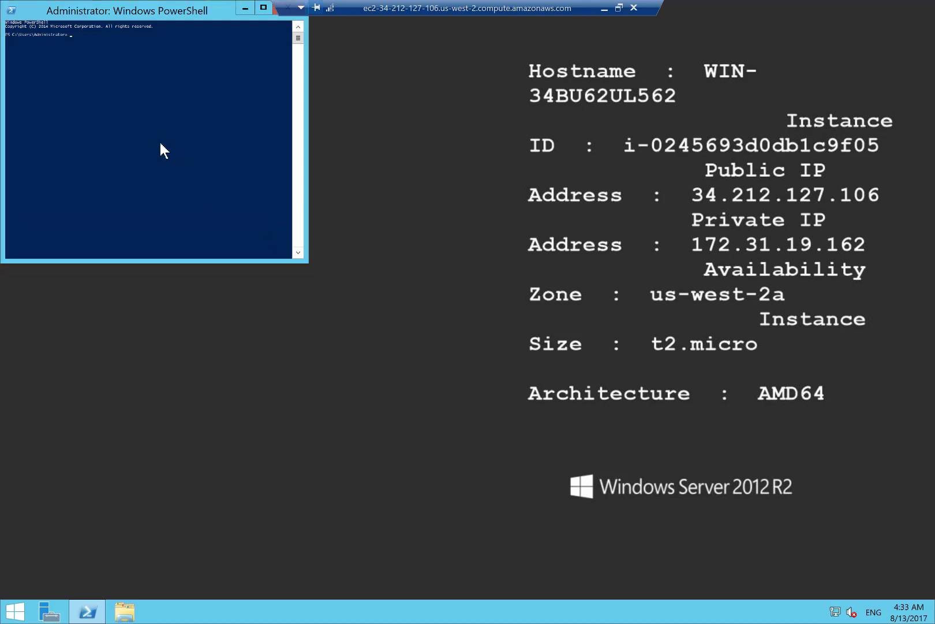
- Paste the copied connection details, including the account password, into PowerShell and set the console font size to 36
right_click(44, 35)
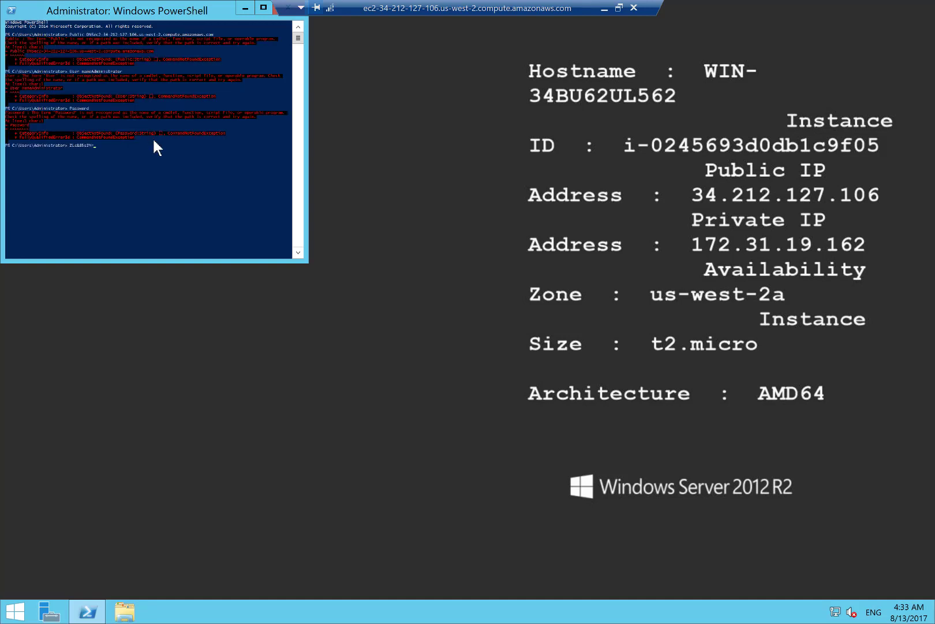
right_click(100, 7)
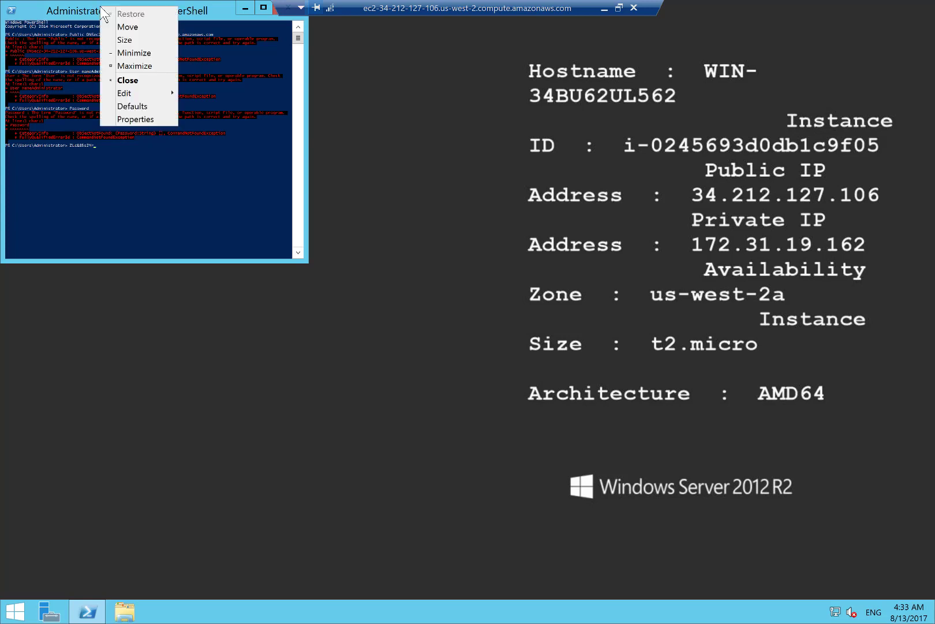
click(135, 119)
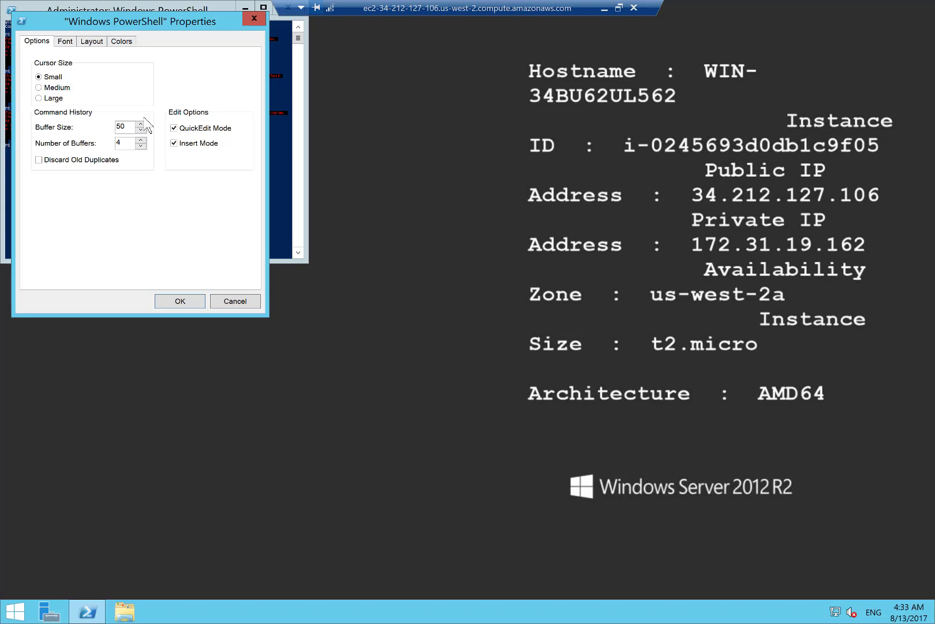
click(67, 41)
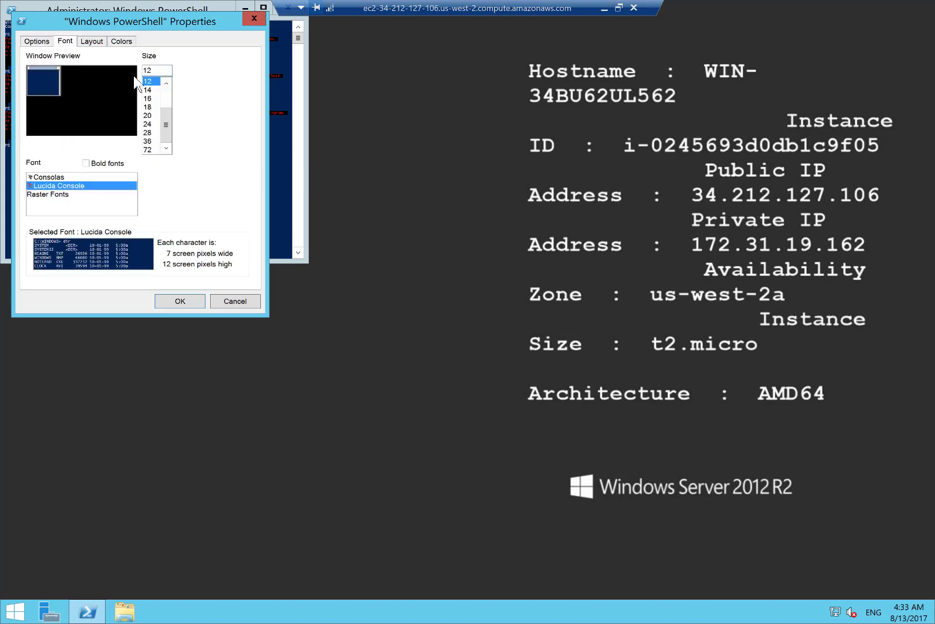
click(147, 115)
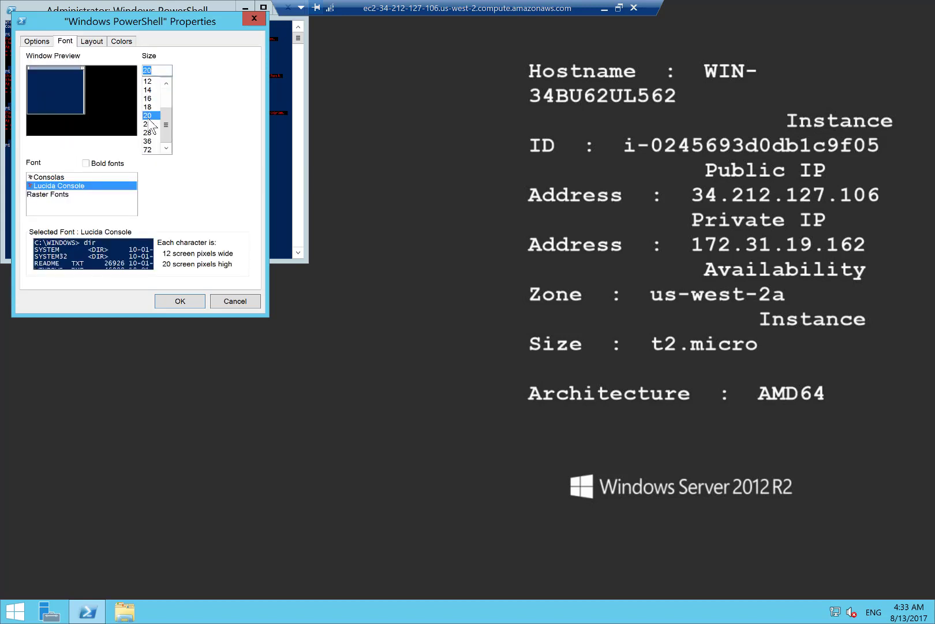
click(148, 141)
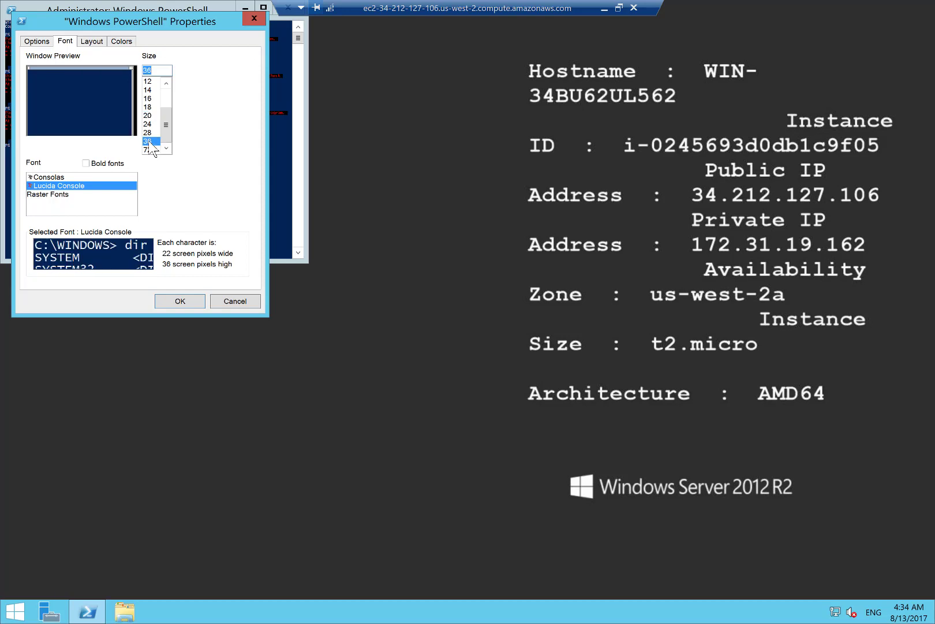
click(179, 301)
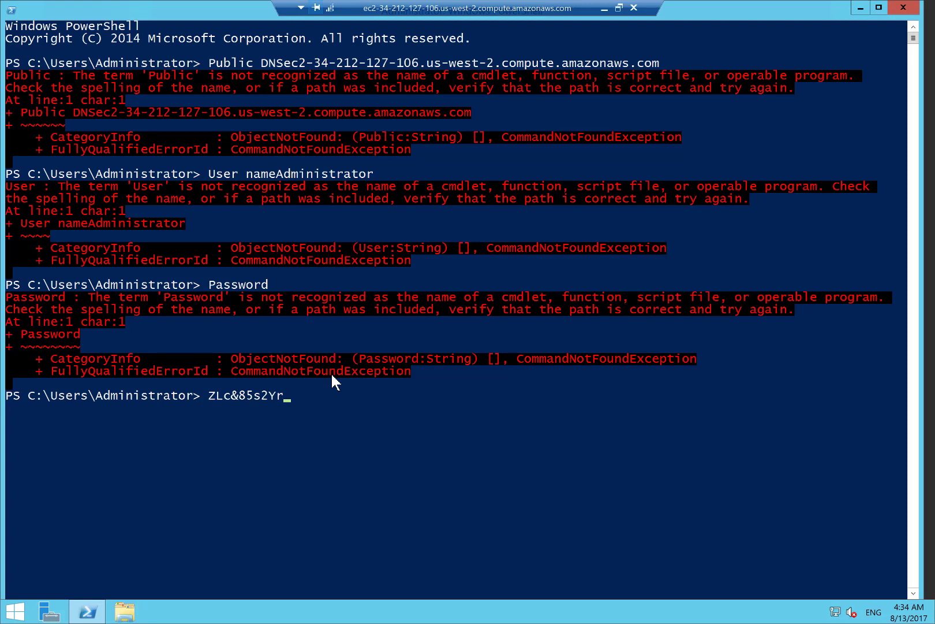
- Clear the leftover password text from the PowerShell prompt and run the trial text "this comman"
key(BackSpace)
key(BackSpace)
key(BackSpace)
key(BackSpace)
key(BackSpace)
key(BackSpace)
key(BackSpace)
key(BackSpace)
key(BackSpace)
key(BackSpace)
text(this comman)
key(Return)
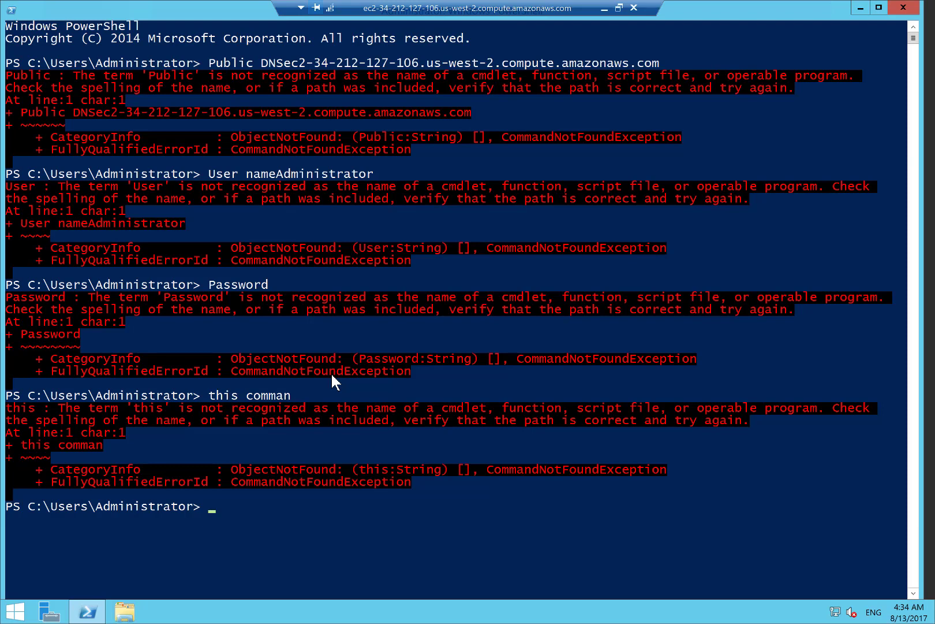
- Load the Server Manager module in PowerShell by running "import-module servermanager"
text(import-module)
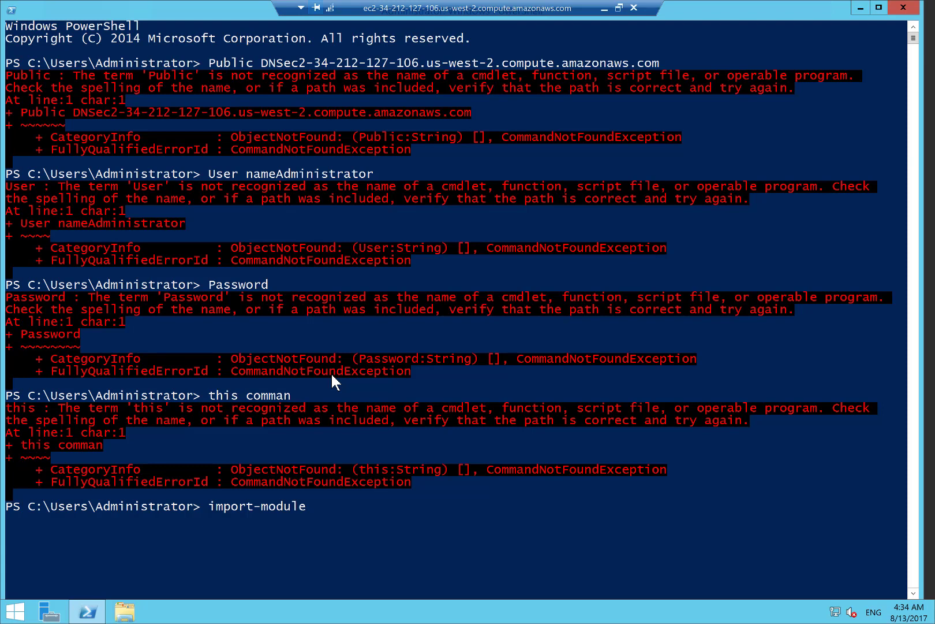
text(servermanager)
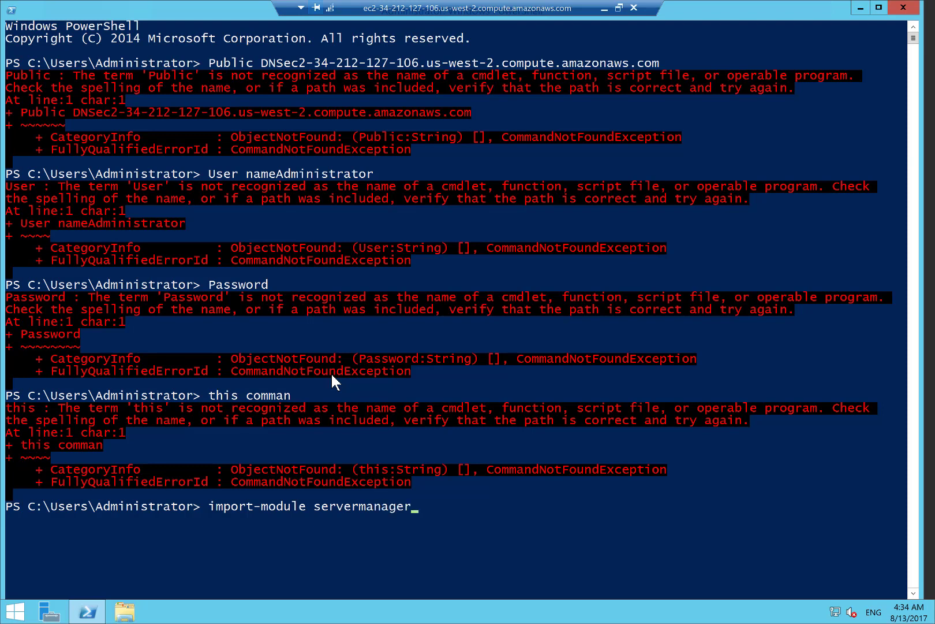
key(Return)
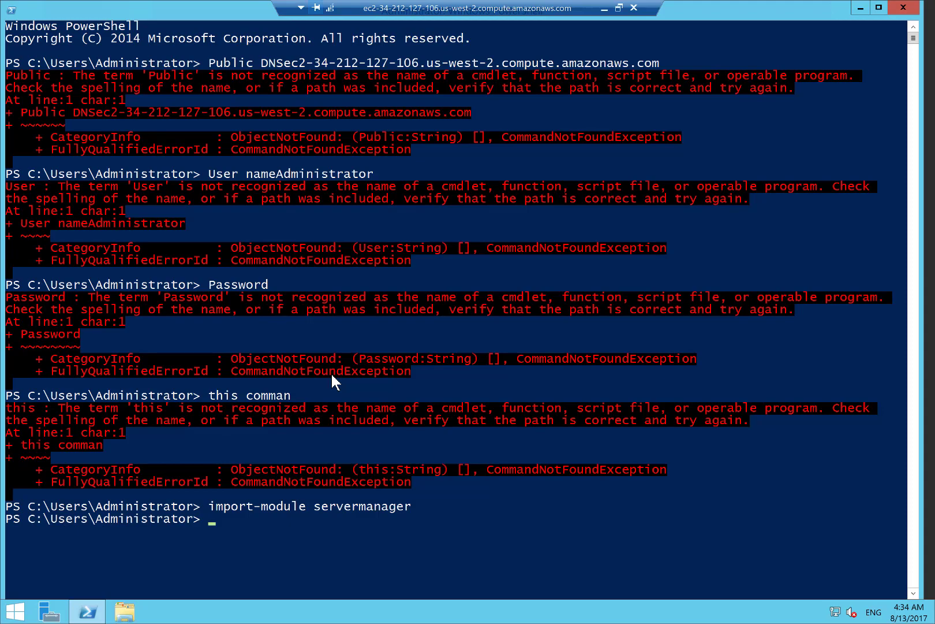
- Open Server Manager on the server, look at its dashboard, and close it to return to PowerShell
key(super)
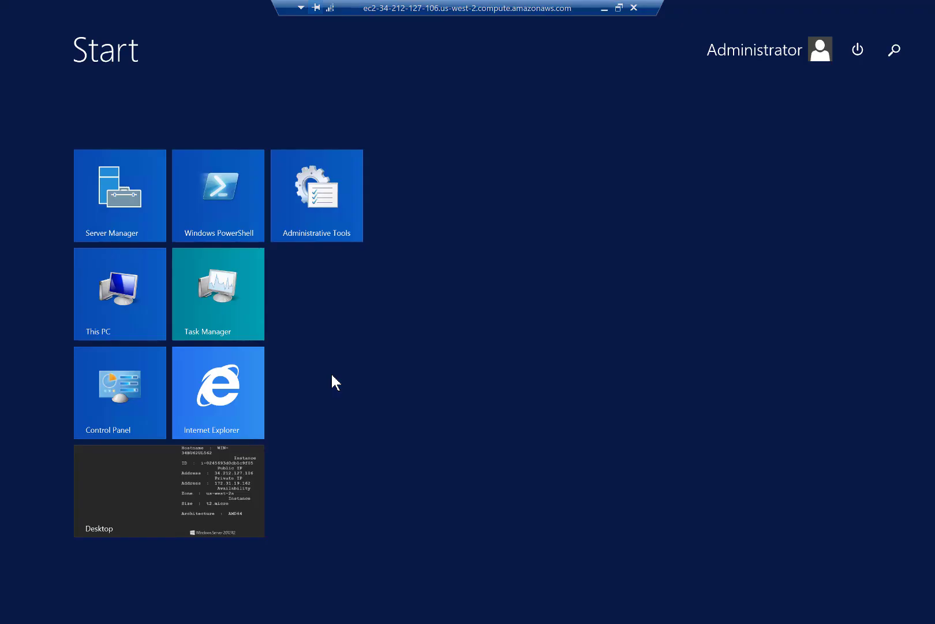
text(server Manager)
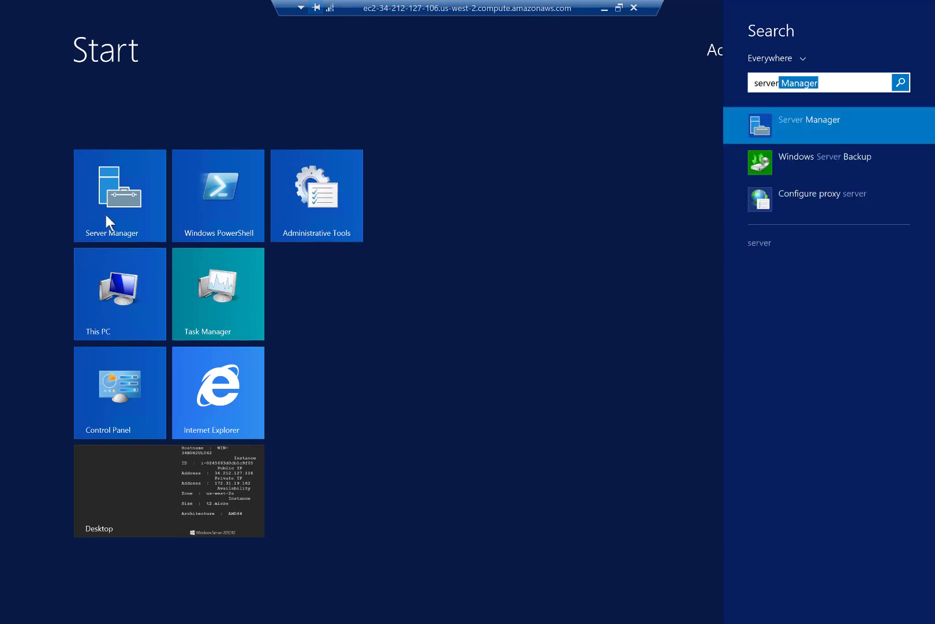
click(107, 219)
click(107, 219)
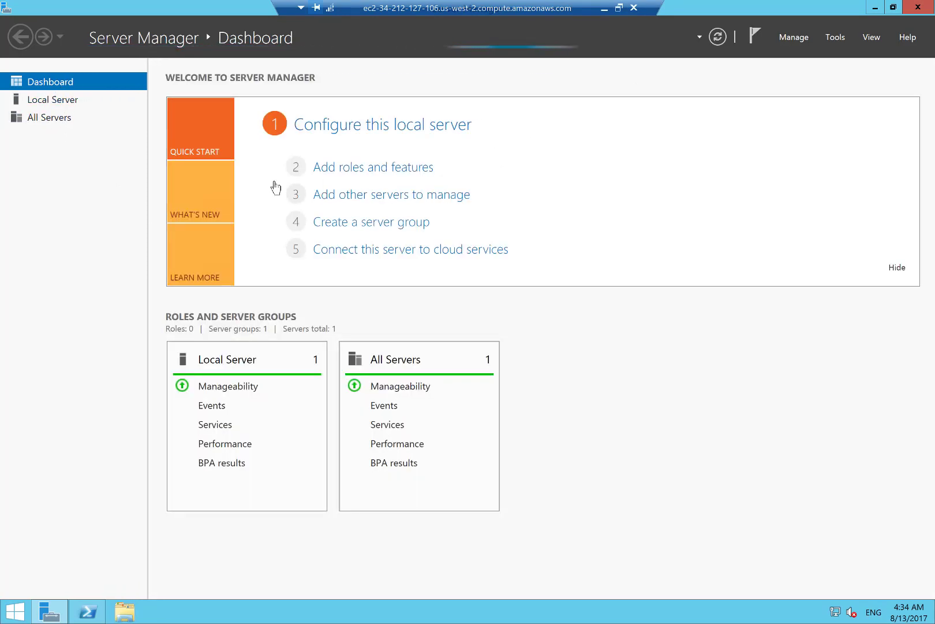
click(911, 6)
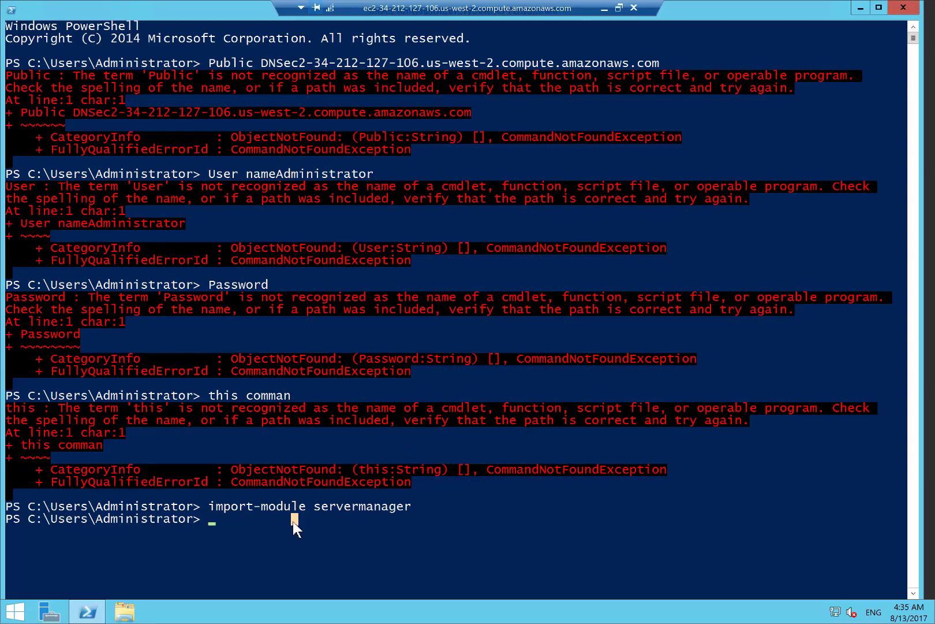
- Install the web server role with all its subfeatures by running "add-windowsfeature web-server -includeallsubfeature"
text(add-windowsfeature web)
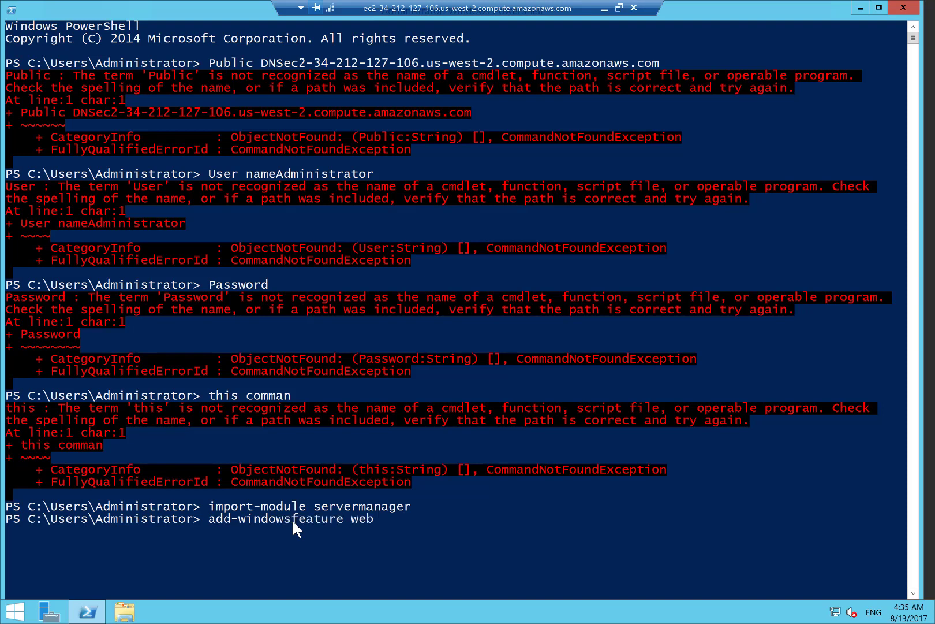
text(-server -includeall)
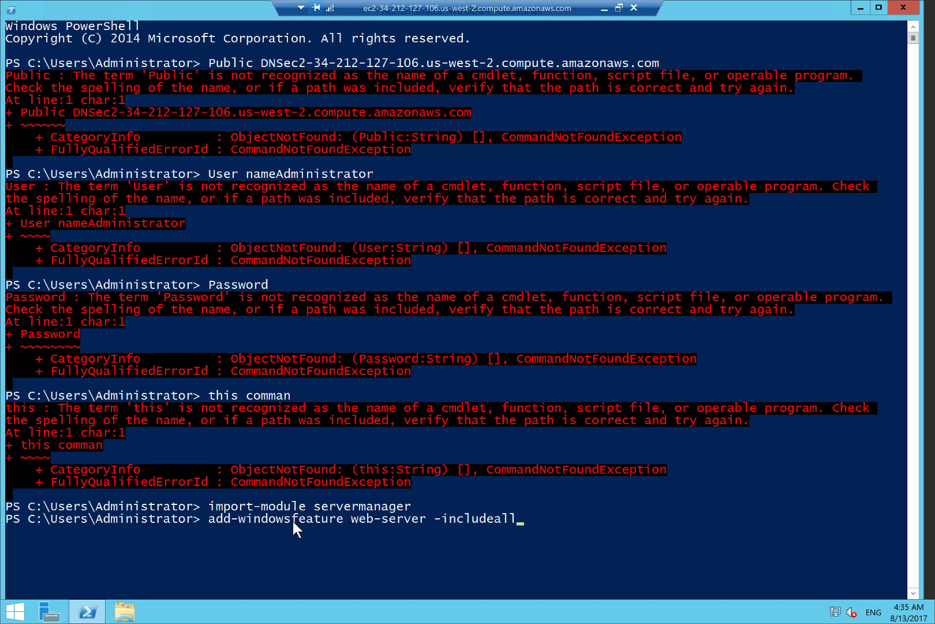
text(subfeature)
key(Return)
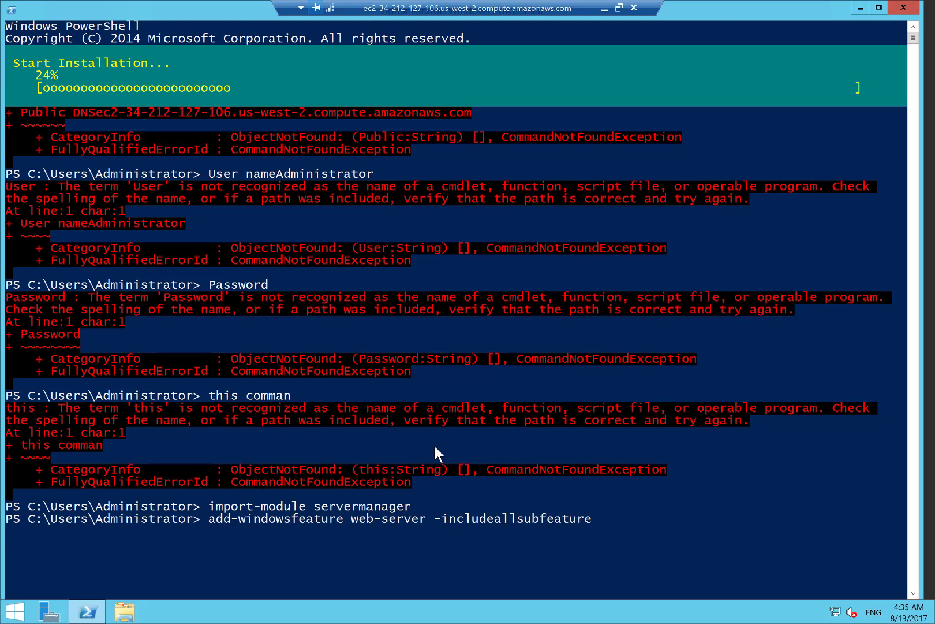
- Take the remote session out of full screen and open the C:\3DBuzz\Deployments folder in the local File Explorer
double_click(445, 7)
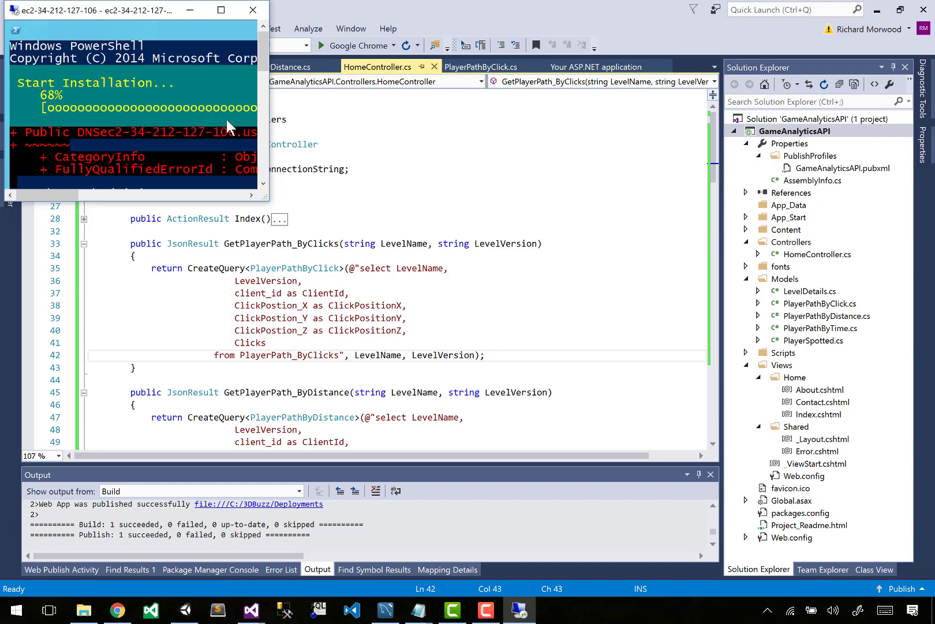
click(393, 200)
click(84, 609)
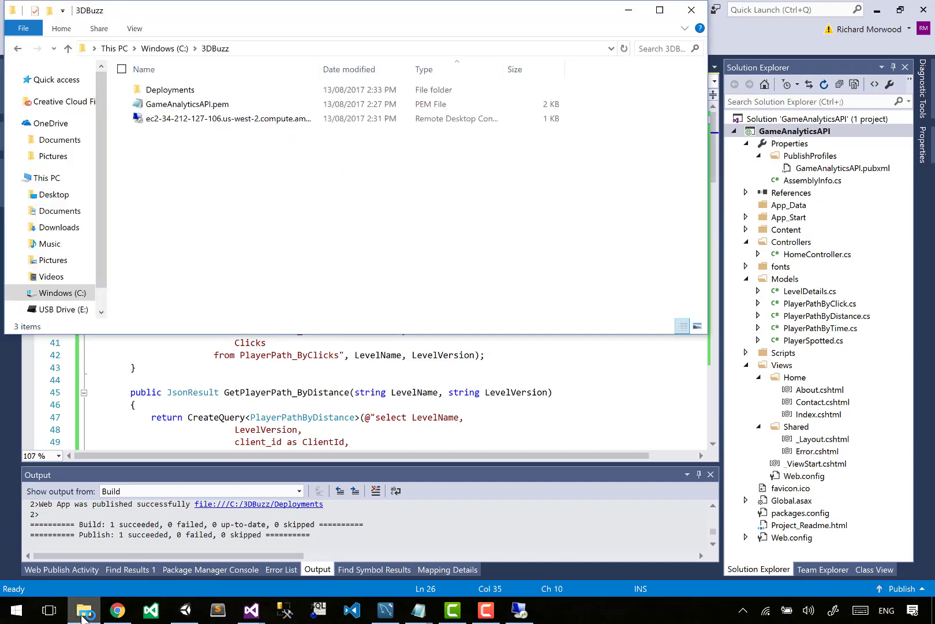
drag(297, 12, 357, 89)
double_click(230, 166)
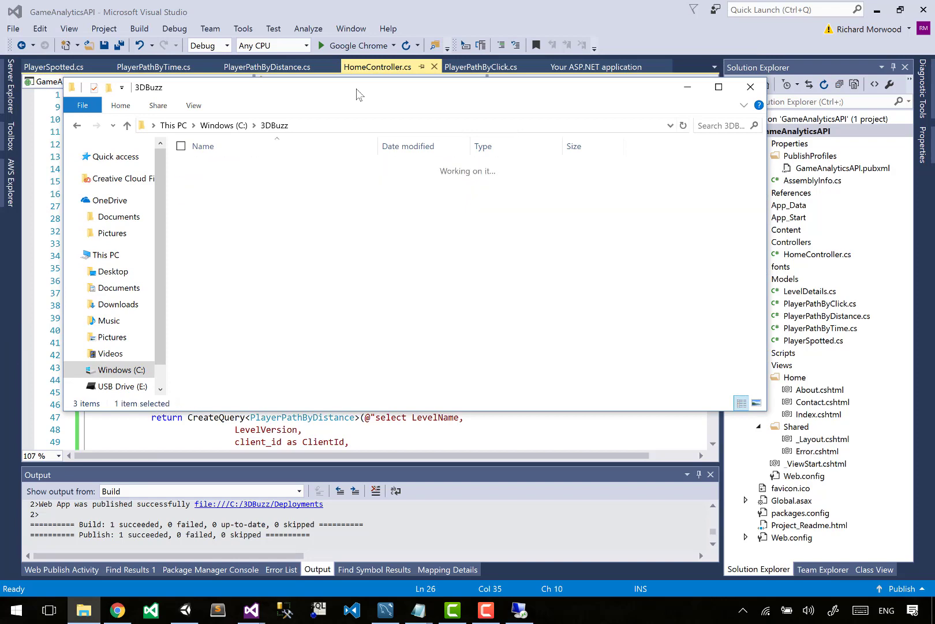
- Create a new WinRAR ZIP archive named GameAnalyticsAPI.zip in the Deployments folder
right_click(300, 367)
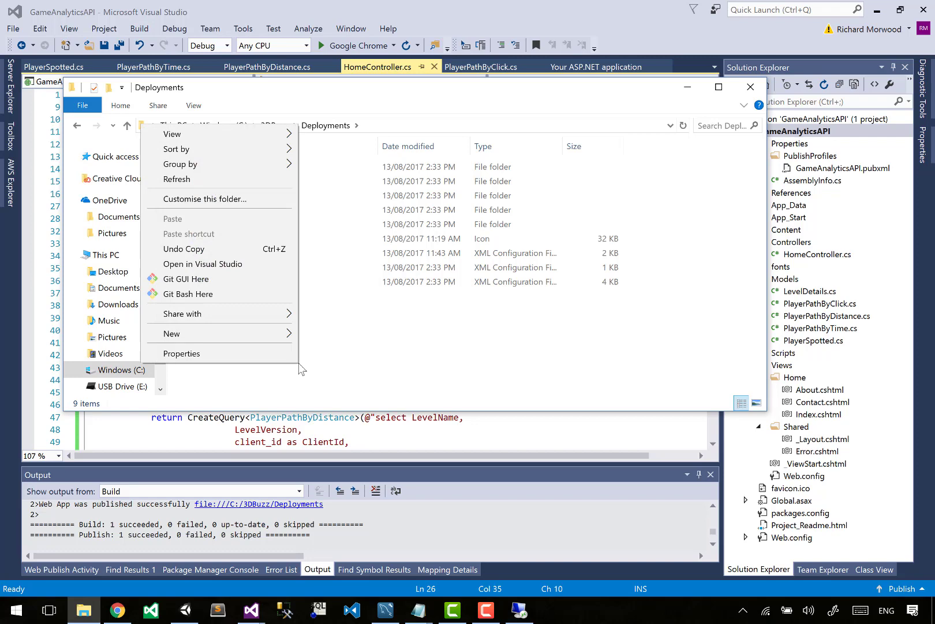
click(362, 351)
right_click(361, 348)
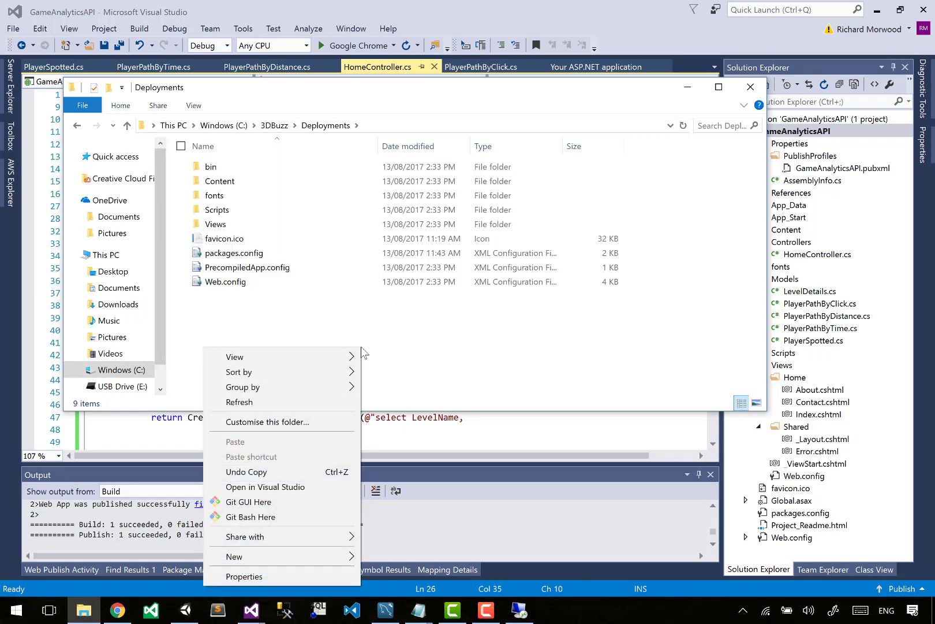
key(Up)
key(Up)
key(Right)
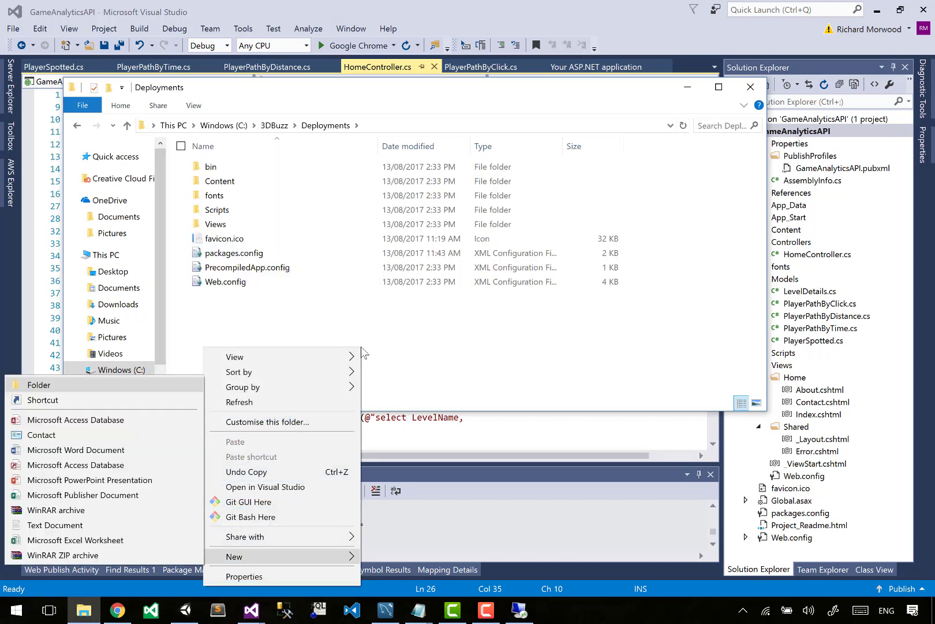
key(Up)
key(Return)
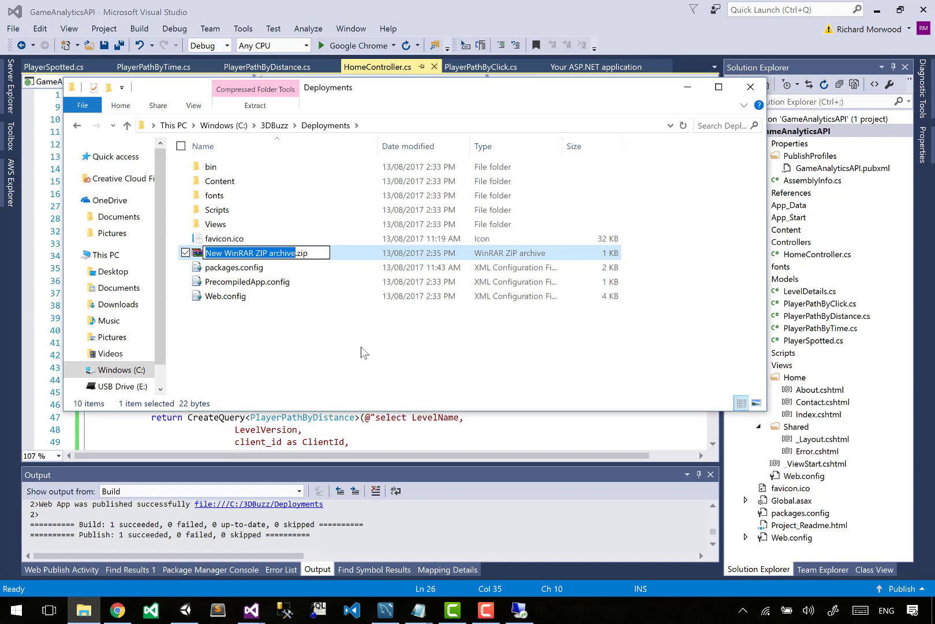
text(#dBuzz)
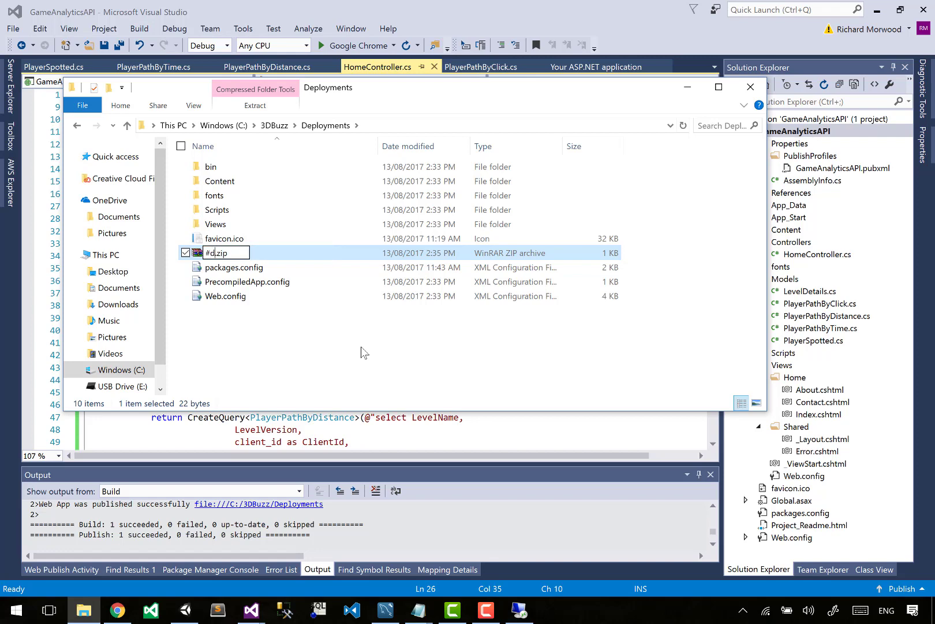
key(shift+Home)
text(GameAnal)
text(yticsAPI)
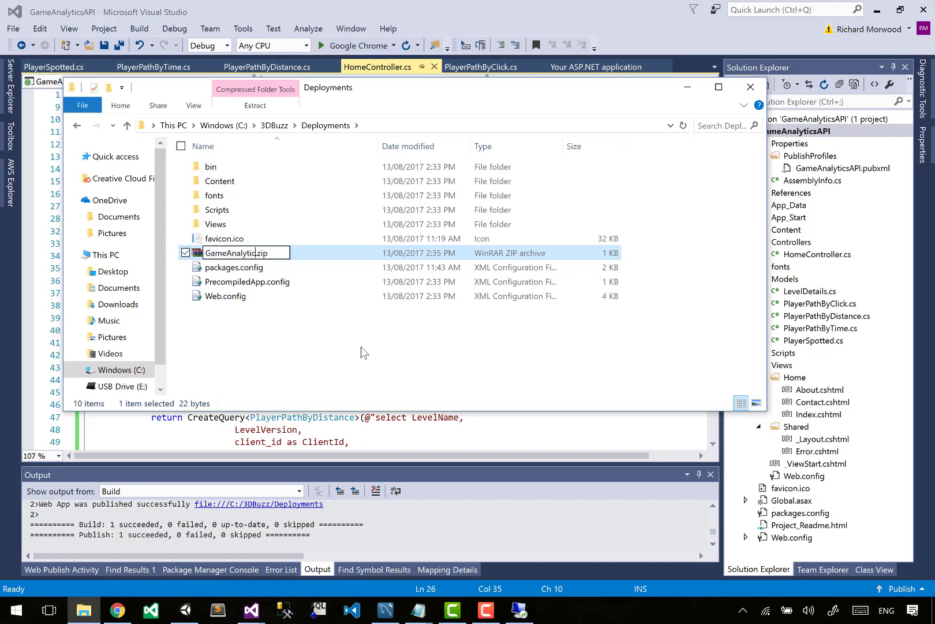
key(Return)
- Add all published files and folders in Deployments, except the archive itself, to GameAnalyticsAPI.zip
key(ctrl+a)
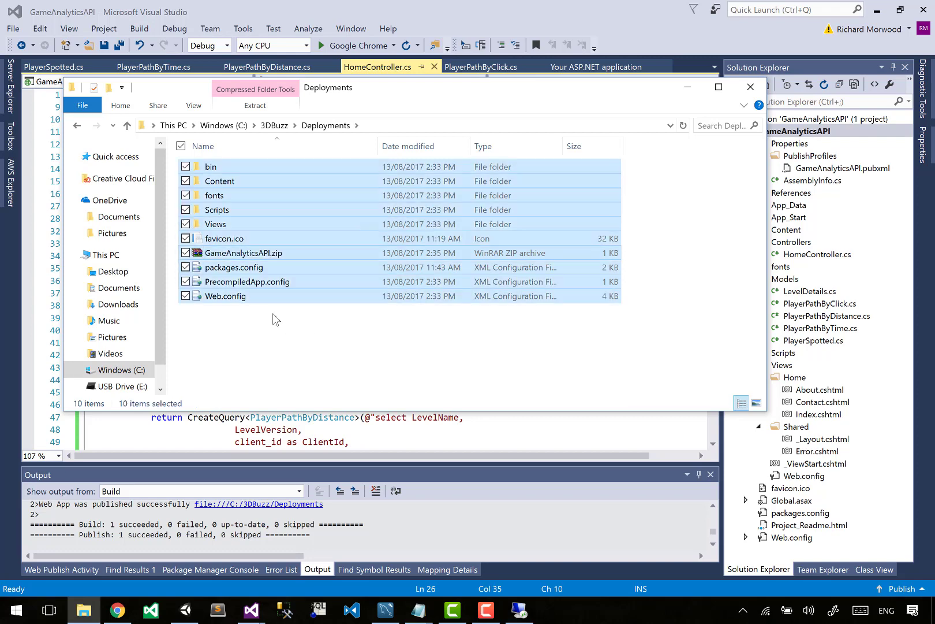
ctrl+click(233, 255)
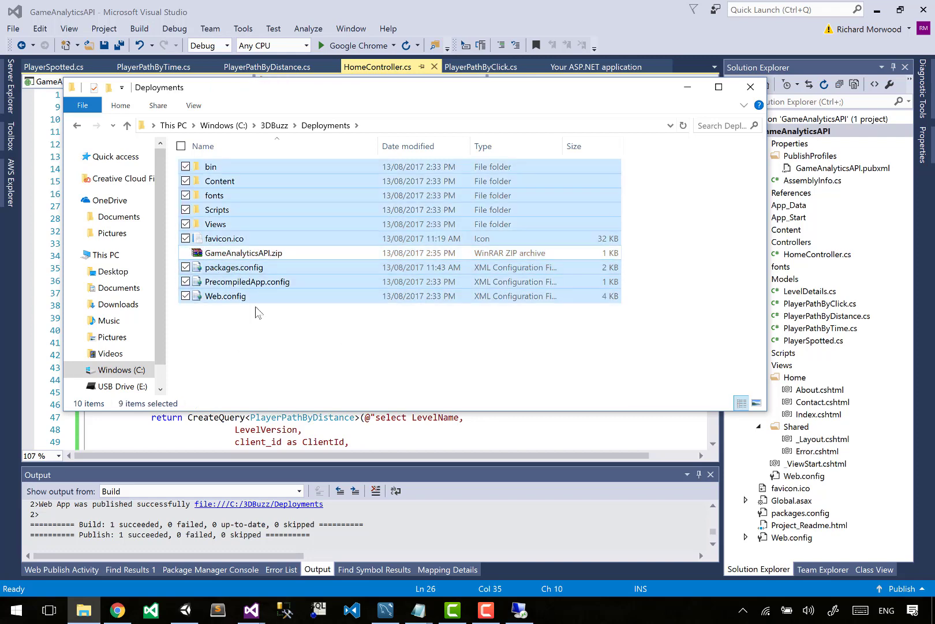
drag(223, 293, 249, 258)
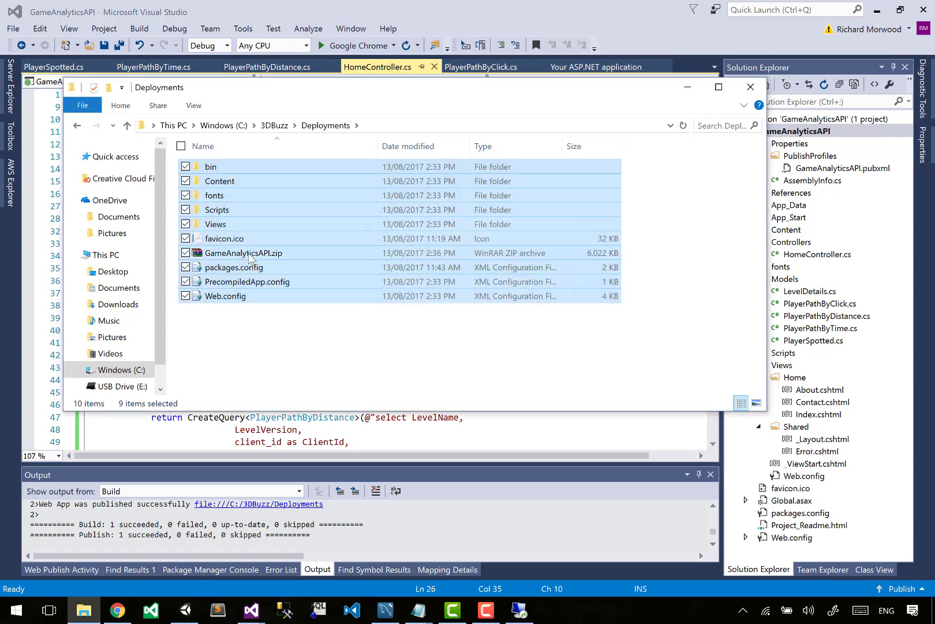
- Copy GameAnalyticsAPI.zip from the local Deployments folder to the clipboard
click(250, 258)
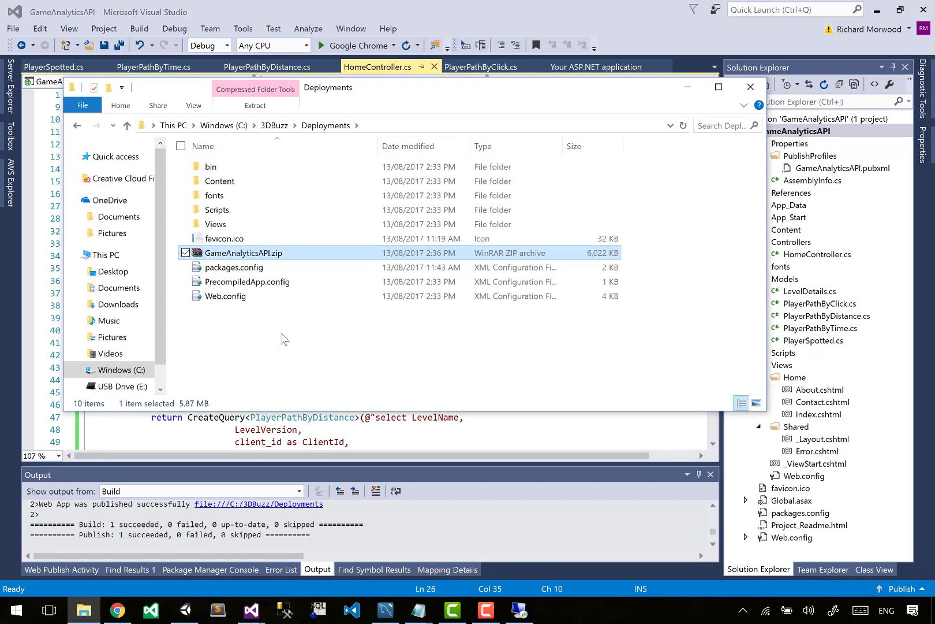
click(520, 610)
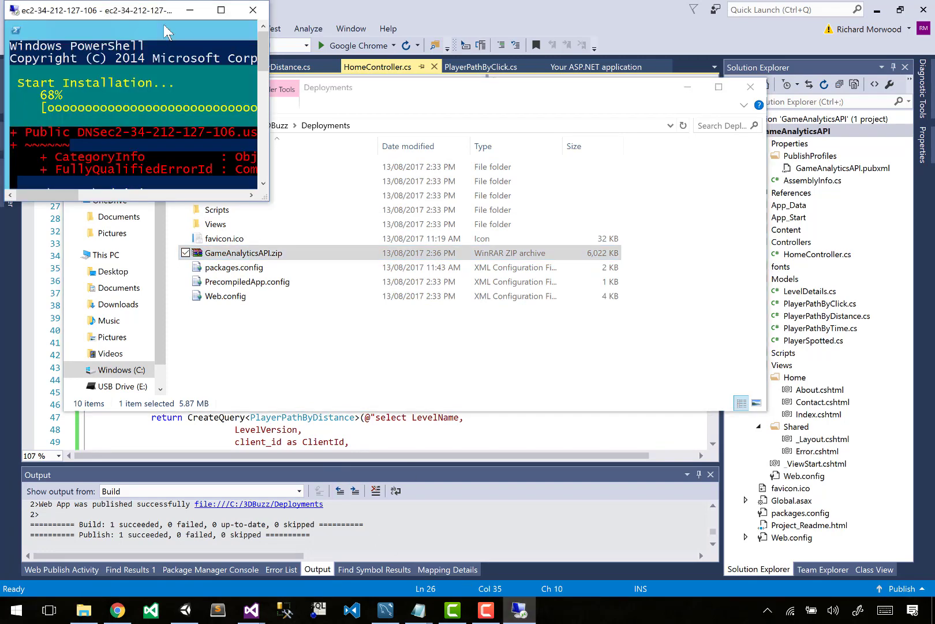
click(278, 333)
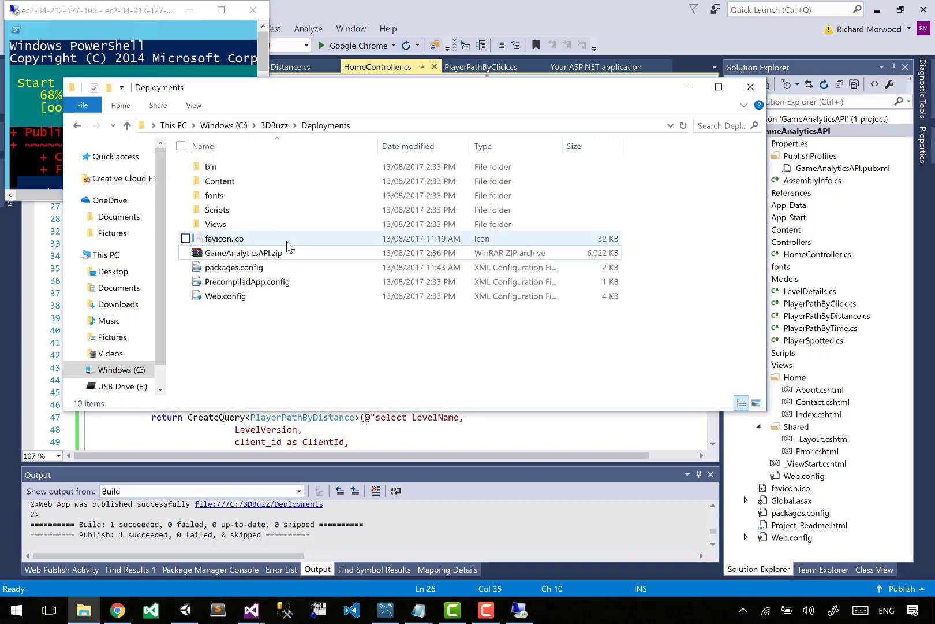
click(272, 254)
right_click(272, 253)
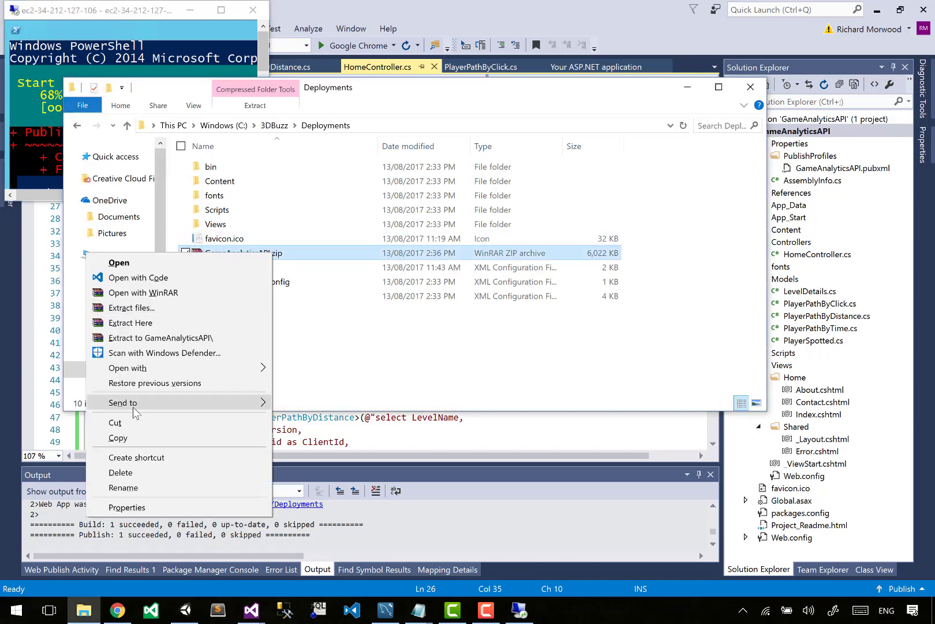
click(118, 437)
click(284, 350)
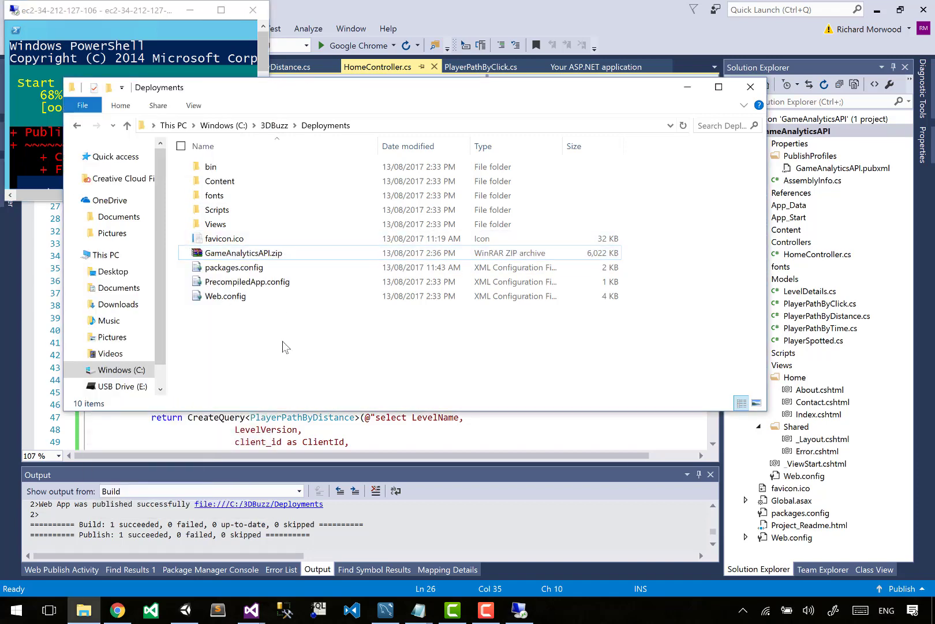
- Show the remote server's desktop by minimizing PowerShell, recopy GameAnalyticsAPI.zip locally, and paste it onto that desktop in the full-screen session
double_click(147, 10)
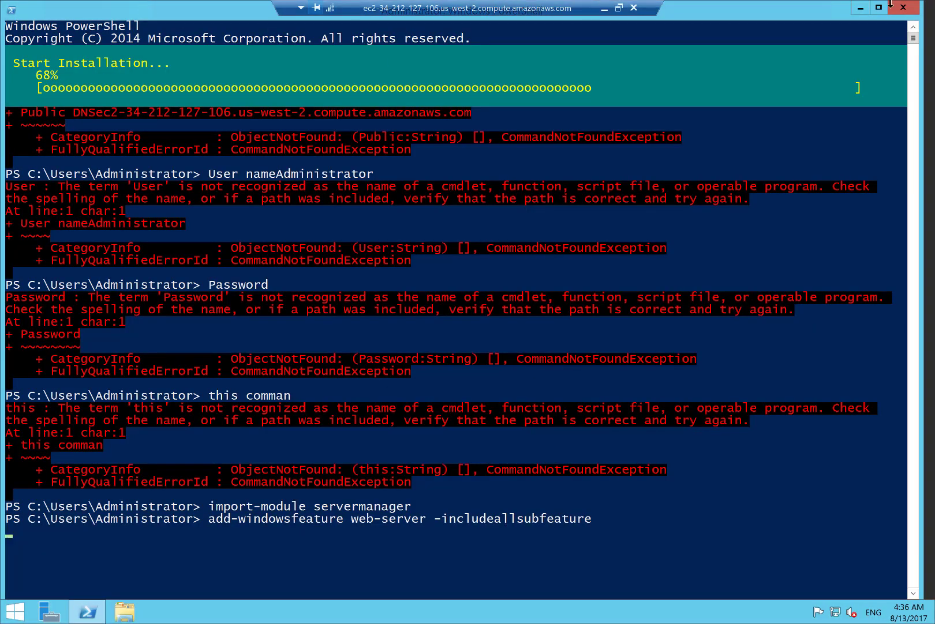
click(860, 8)
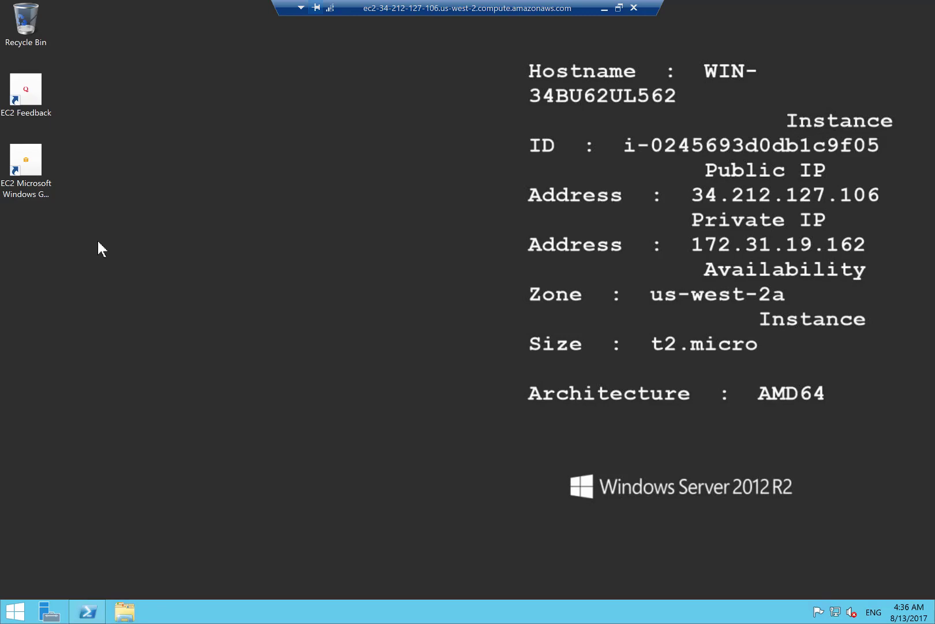
double_click(492, 7)
click(280, 332)
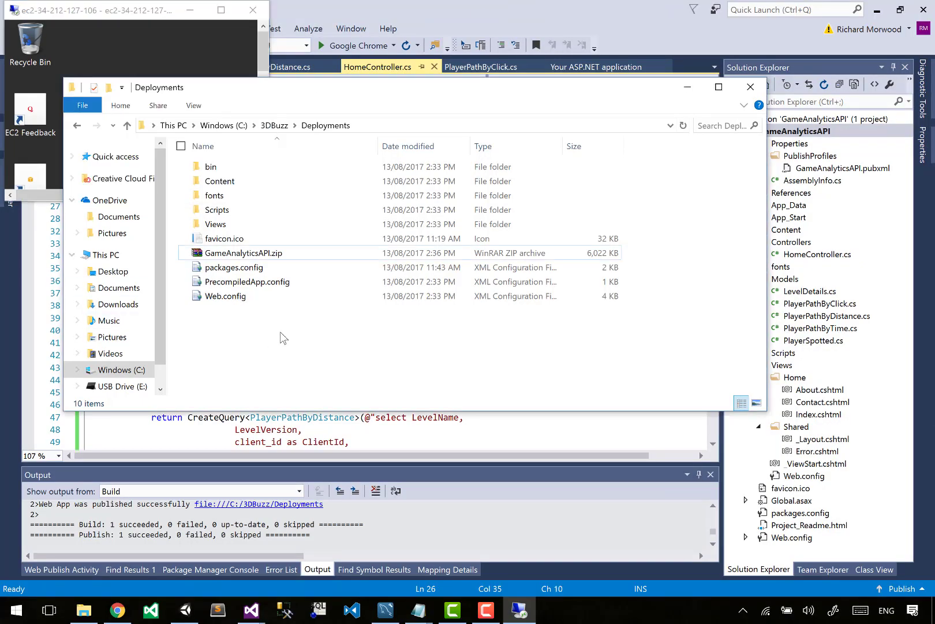
click(237, 257)
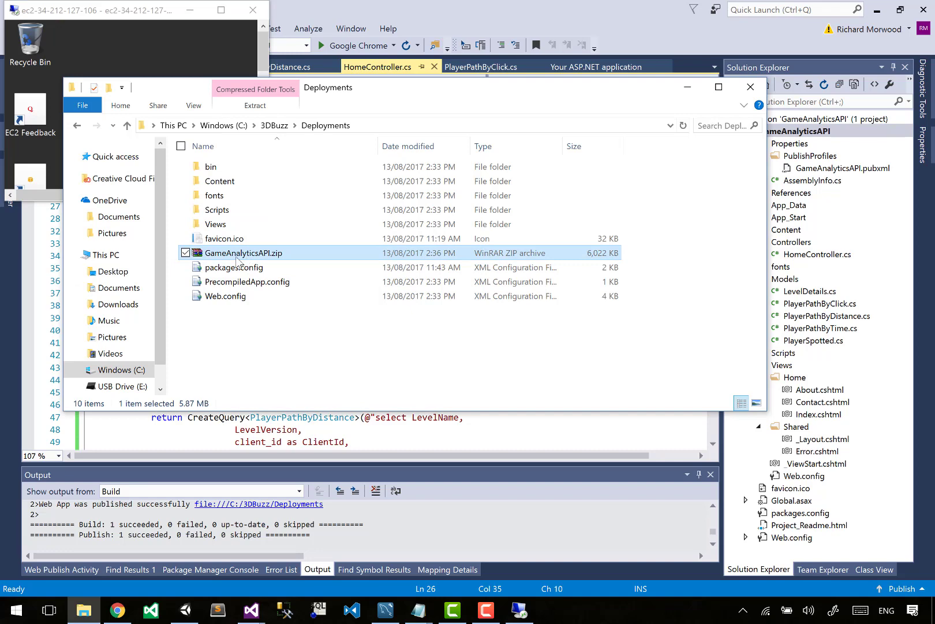
mouse_move(237, 261)
mouse_down()
mouse_move(198, 104)
mouse_move(133, 55)
mouse_move(194, 241)
mouse_move(231, 255)
mouse_up()
double_click(159, 11)
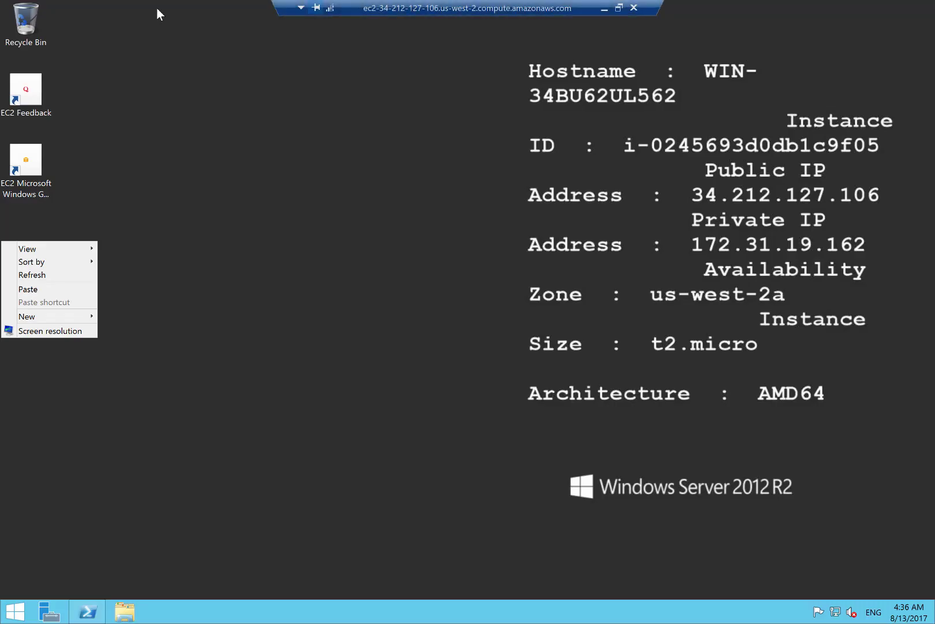
click(68, 287)
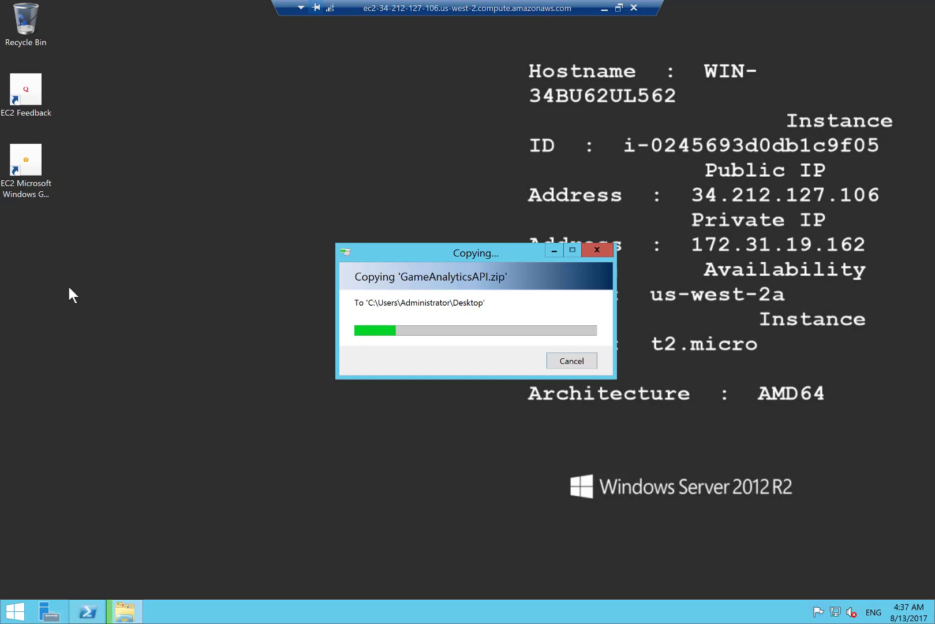
- Check the progress of the web server installation in PowerShell and of the archive copy
click(98, 616)
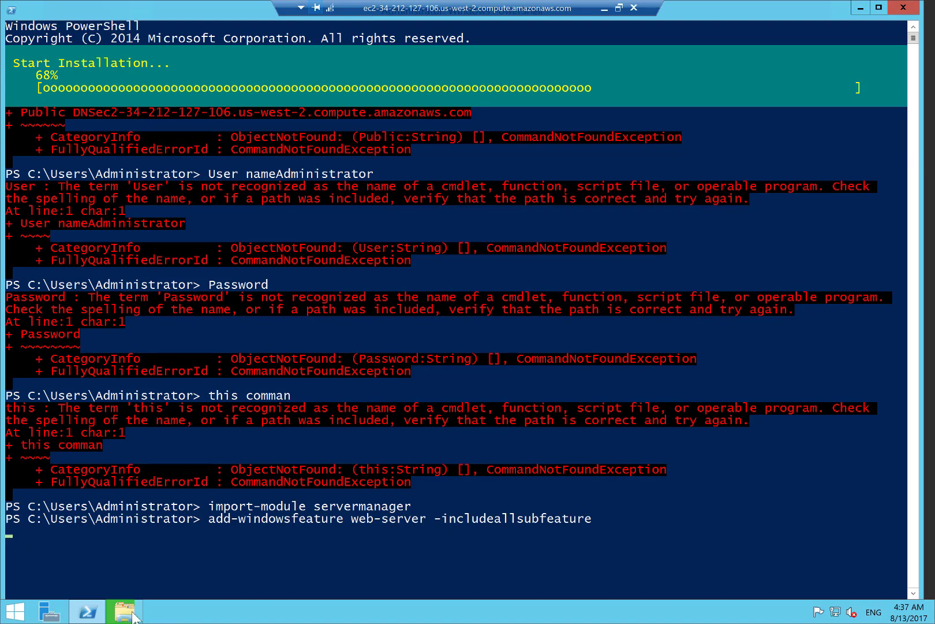
mouse_move(123, 617)
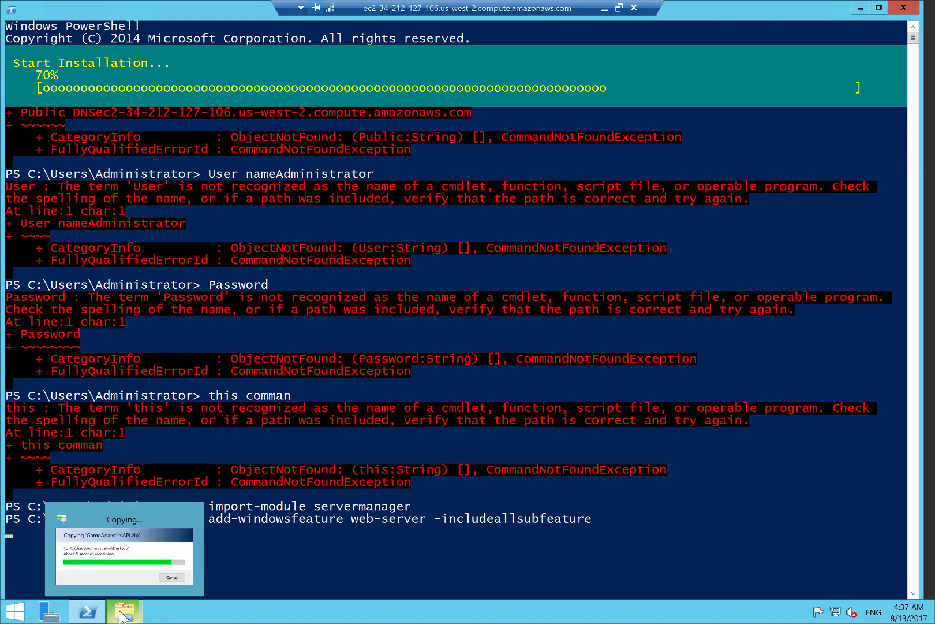